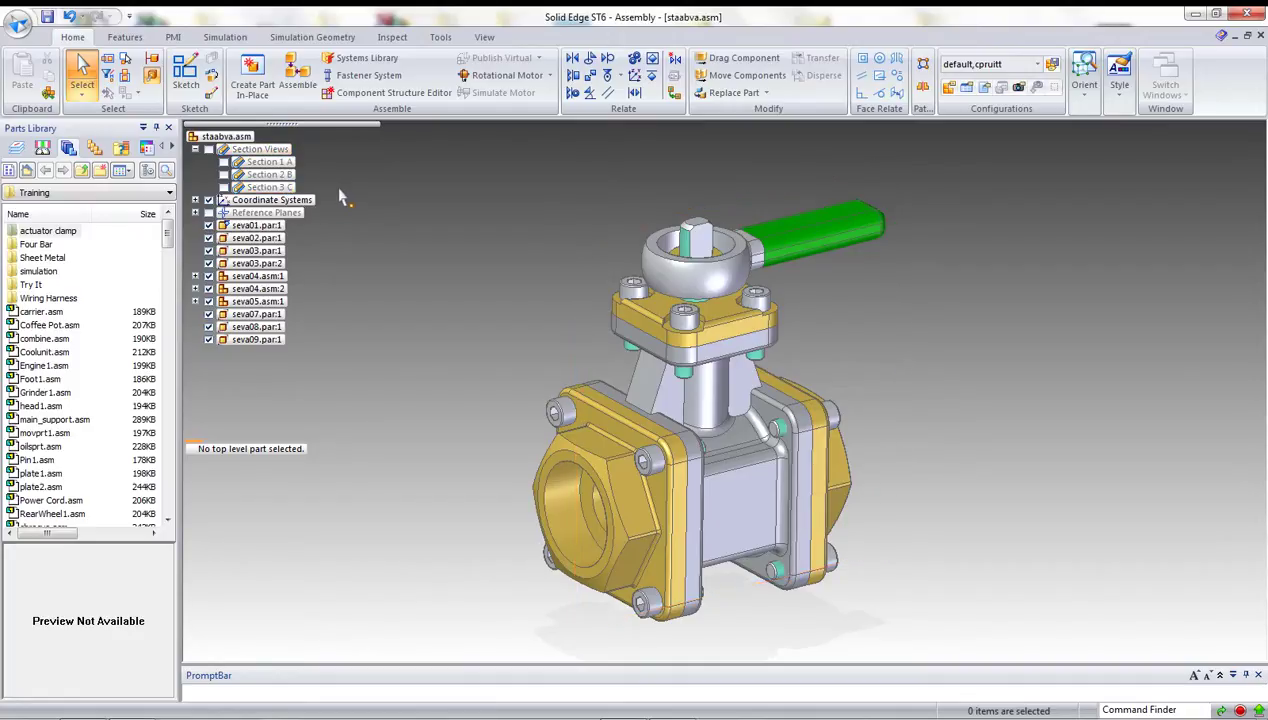
# Show the section views Section 1 A, Section 2 B and Section 3 C one at a time, hiding each again.
pyautogui.click(224, 162)
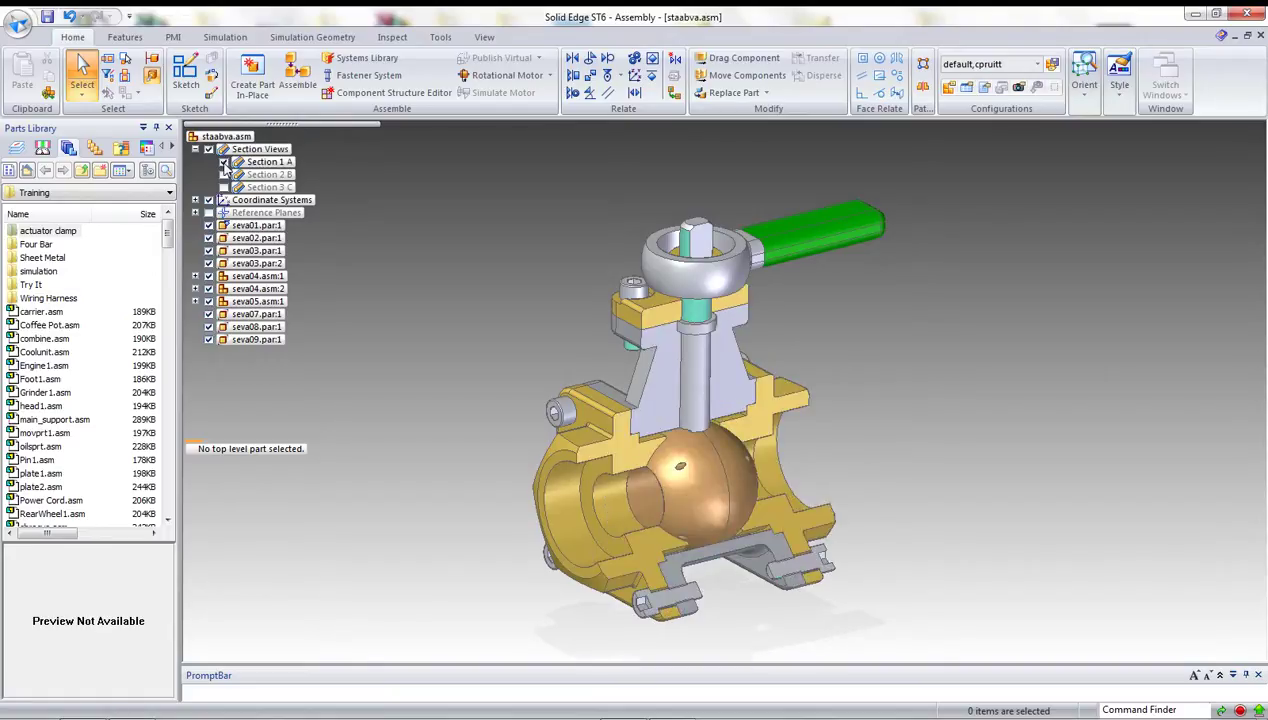
pyautogui.click(224, 162)
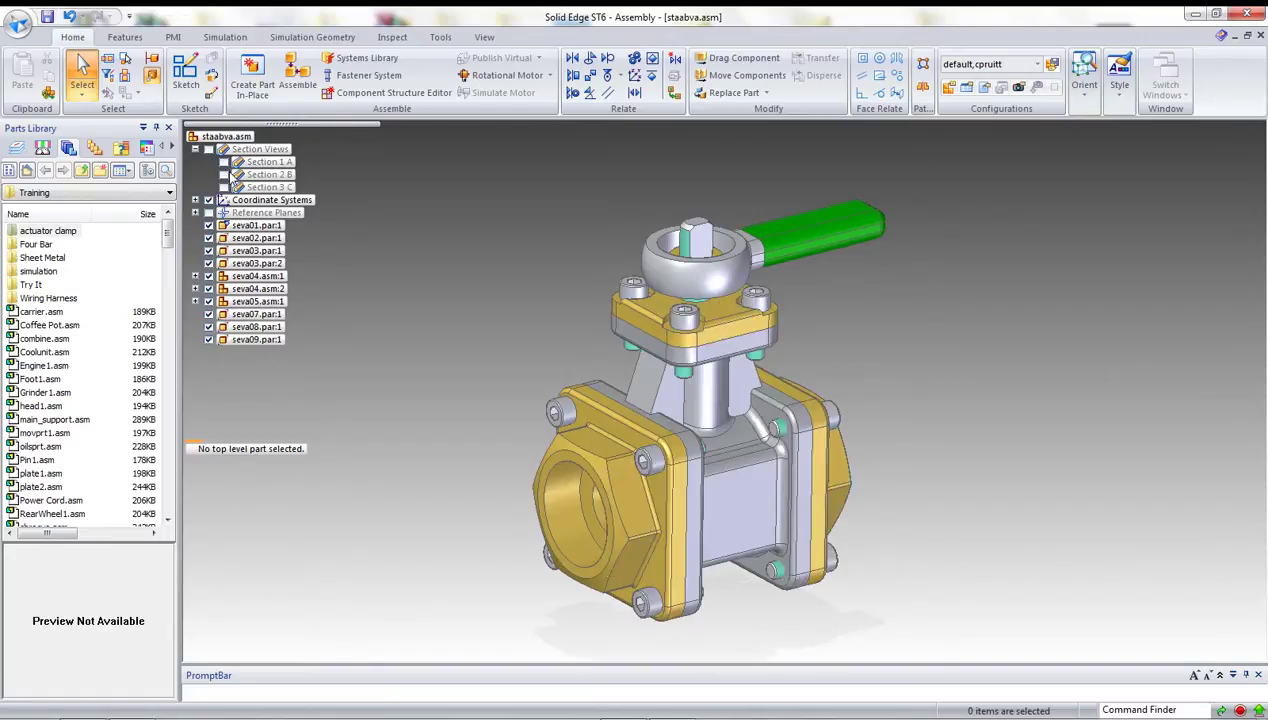
pyautogui.click(224, 175)
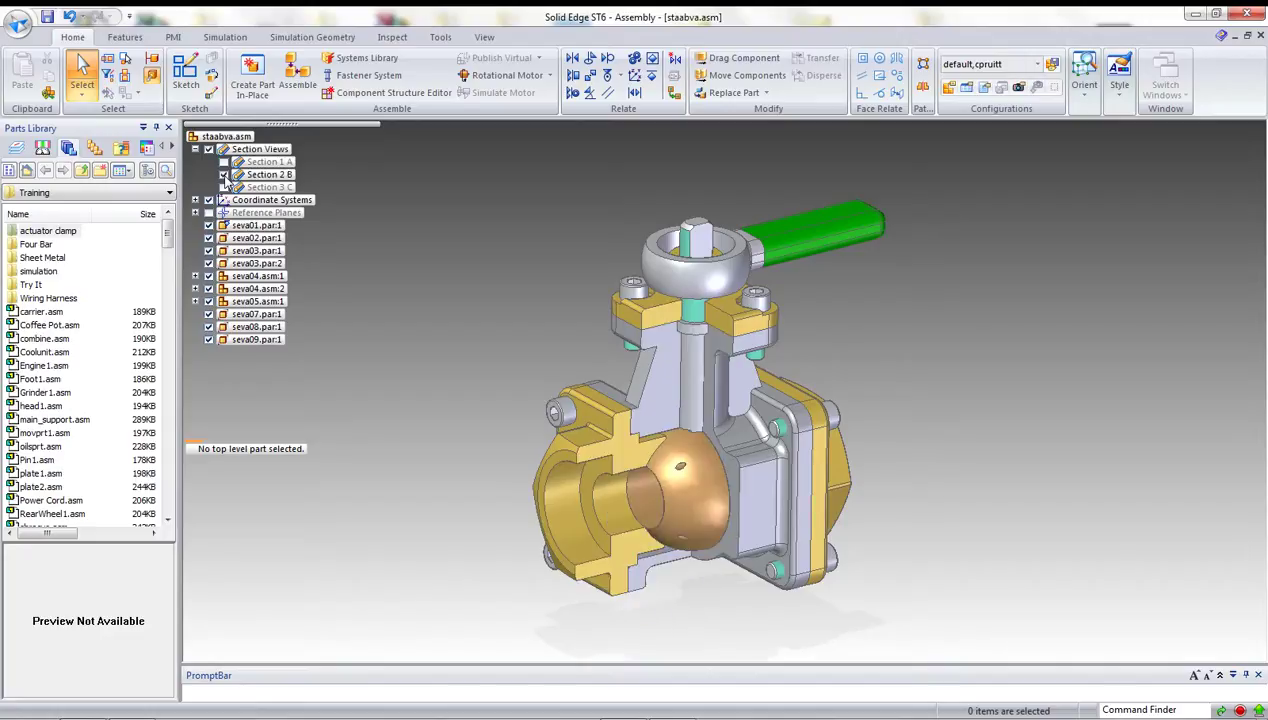
pyautogui.click(224, 175)
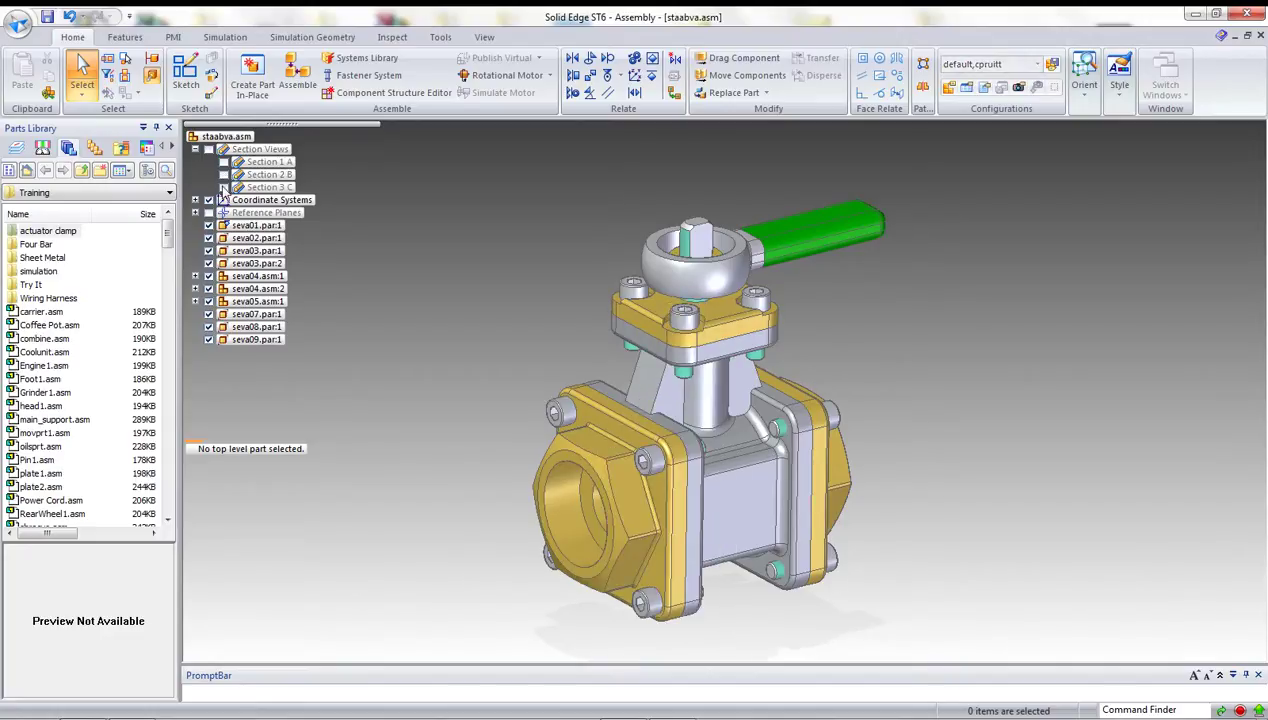
pyautogui.click(224, 188)
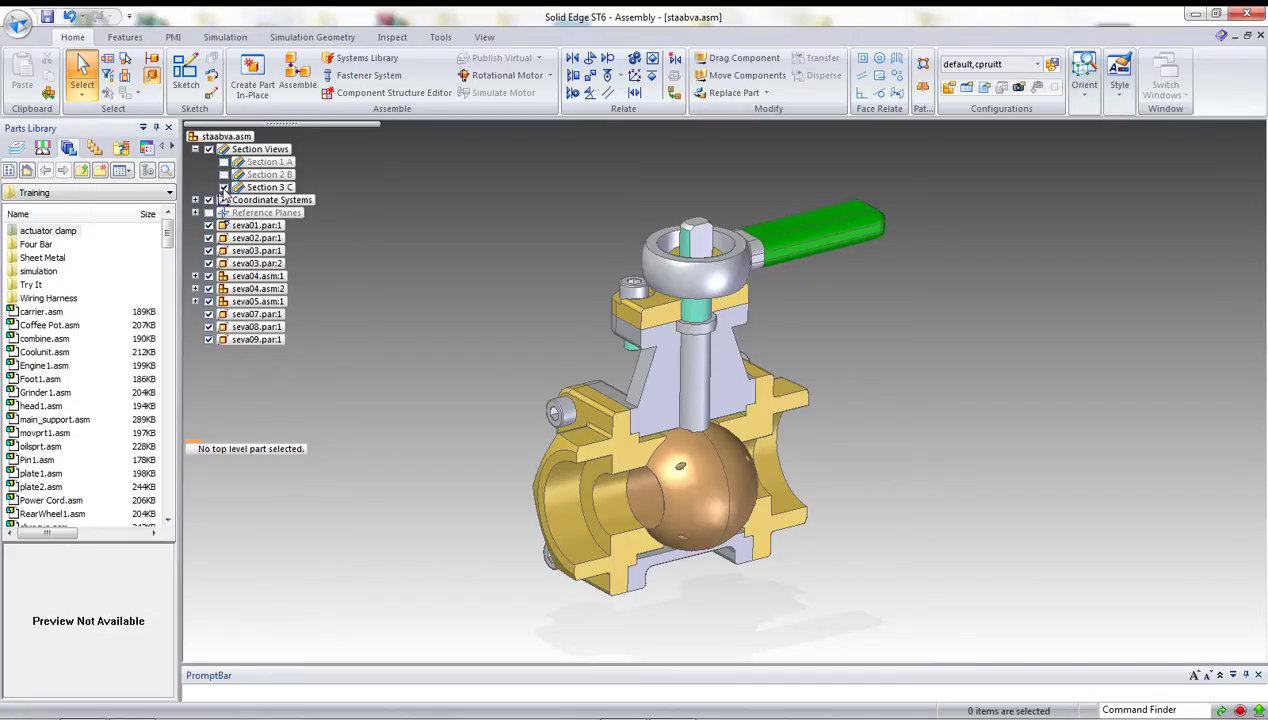
pyautogui.click(224, 188)
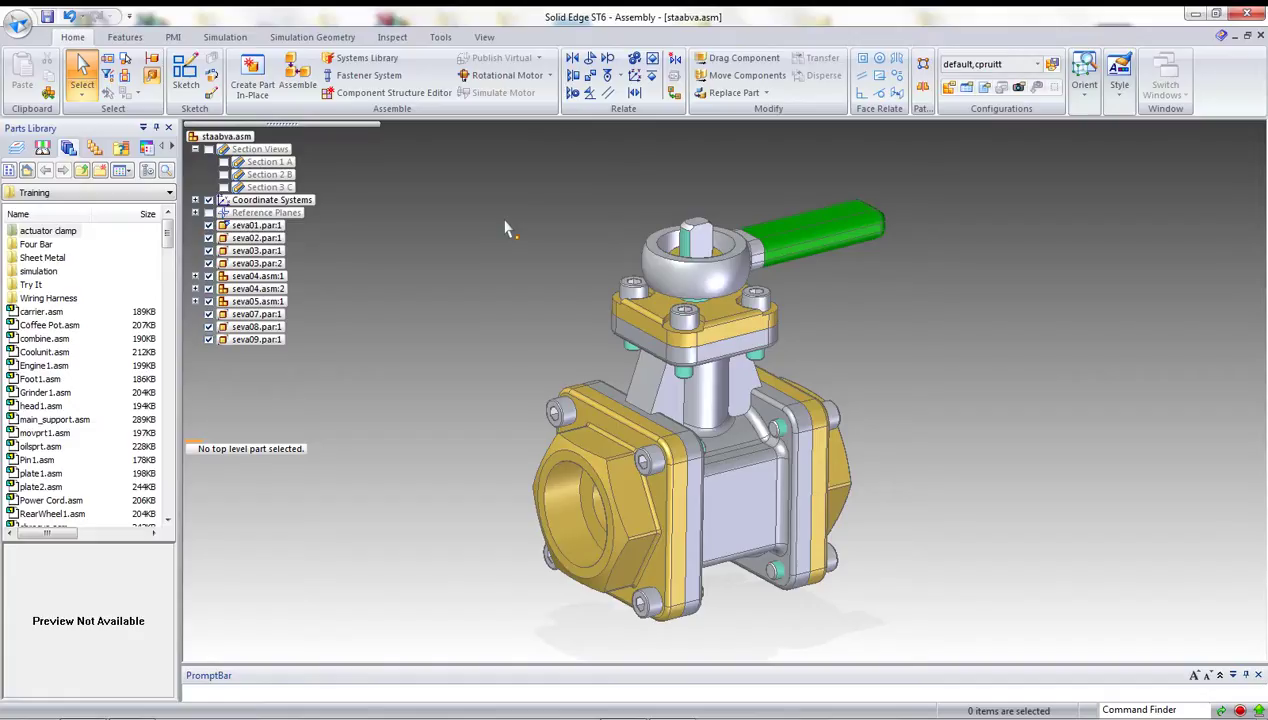
# Switch the clipped display of the valve assembly on to view its interior, and switch it off again.
pyautogui.click(485, 38)
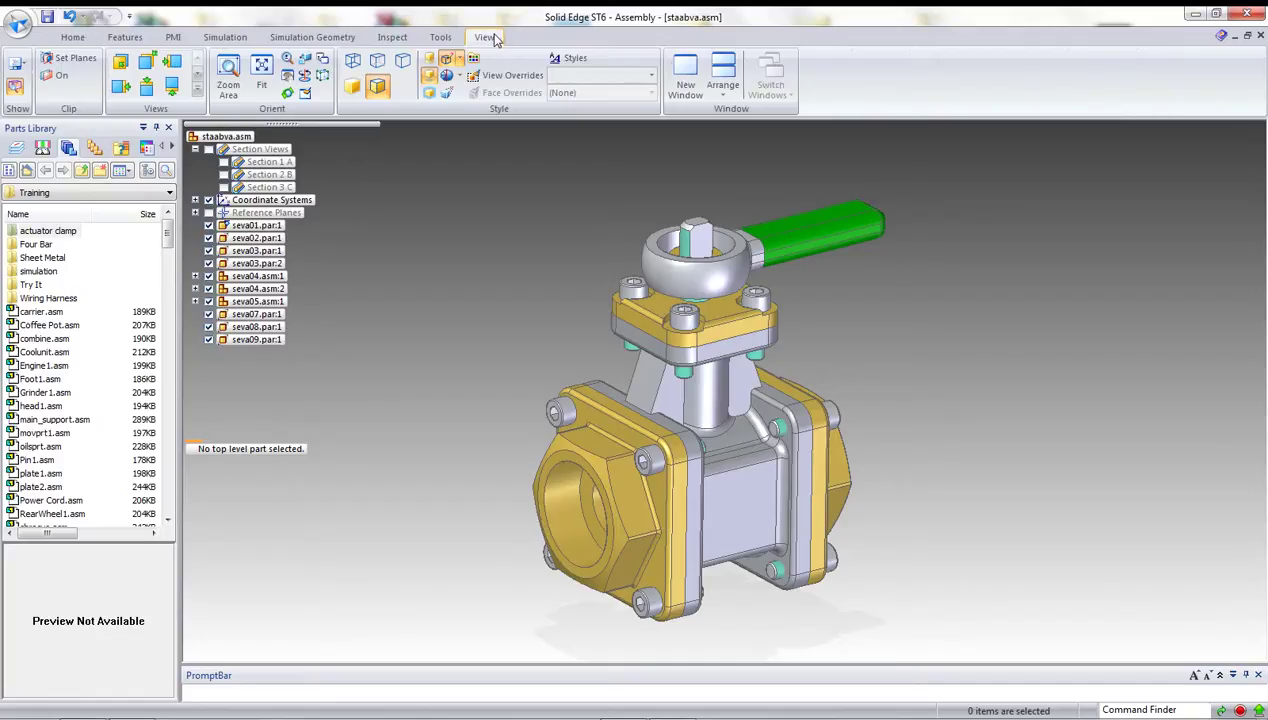
pyautogui.click(60, 79)
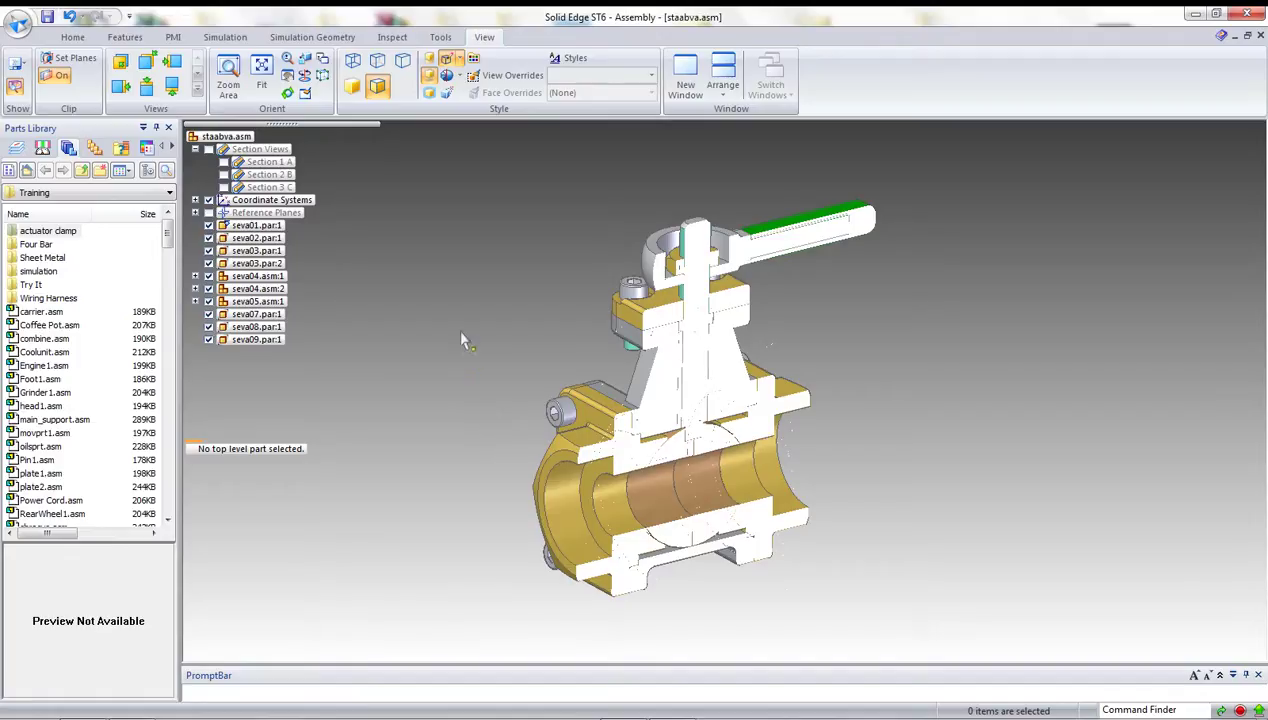
pyautogui.click(60, 78)
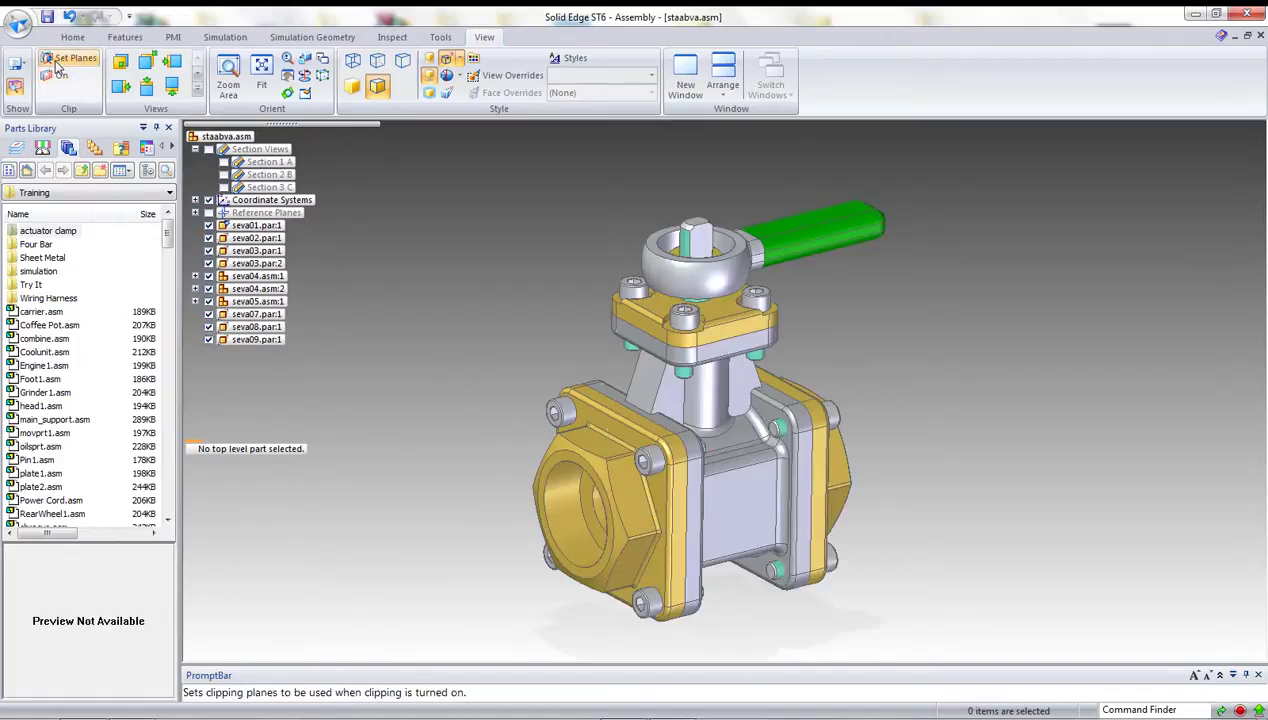
# Set clipping planes parallel to the end-flange face of seva01.par, the first offset about 213 mm and the second about 43 mm.
pyautogui.click(70, 58)
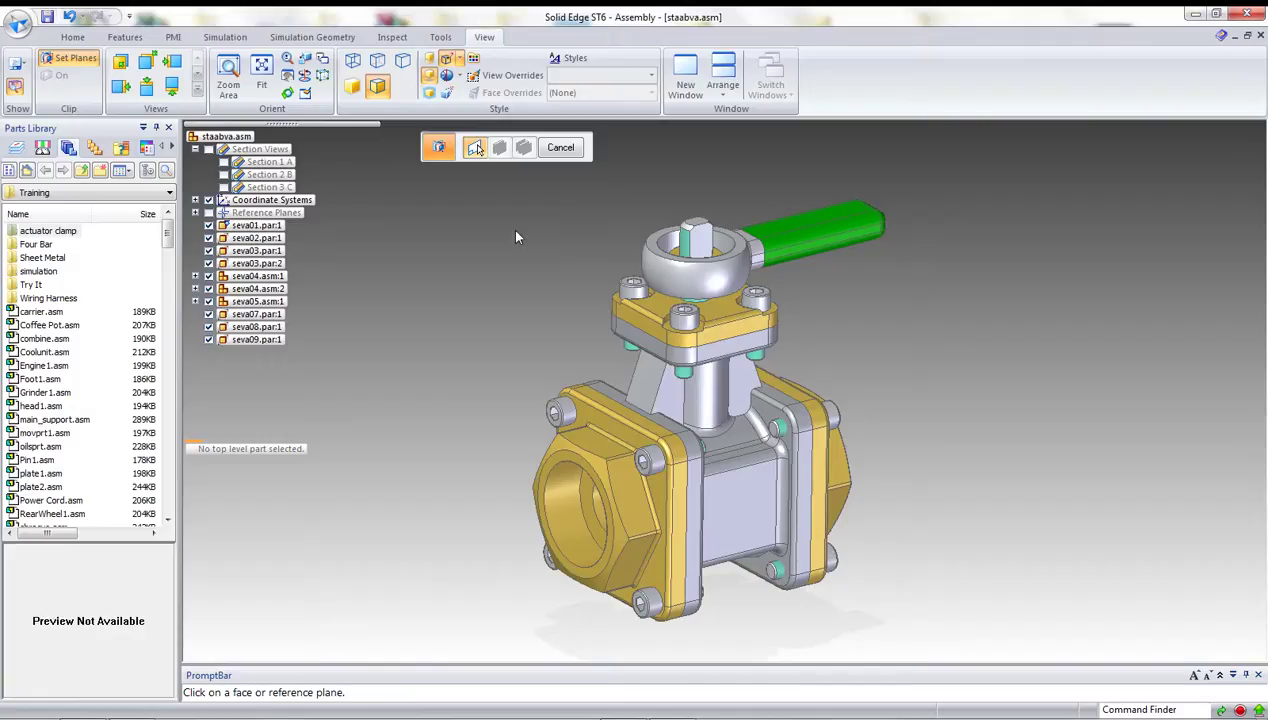
pyautogui.click(697, 545)
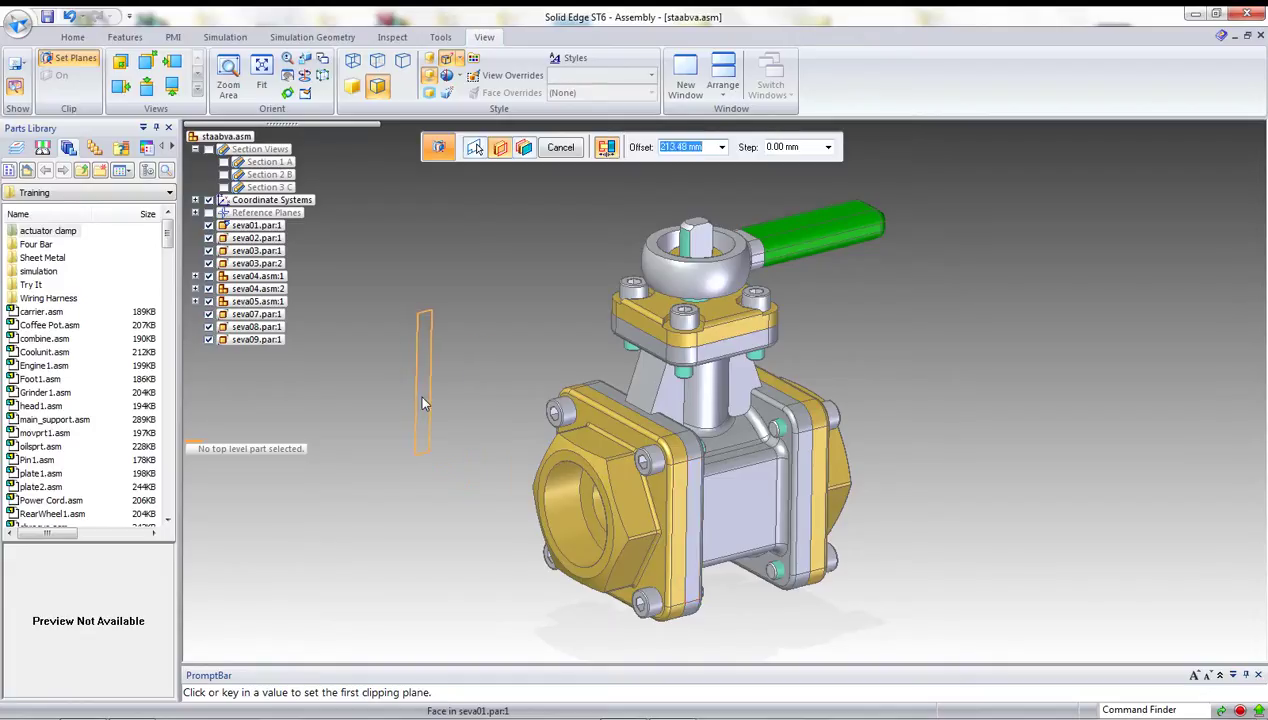
pyautogui.click(422, 403)
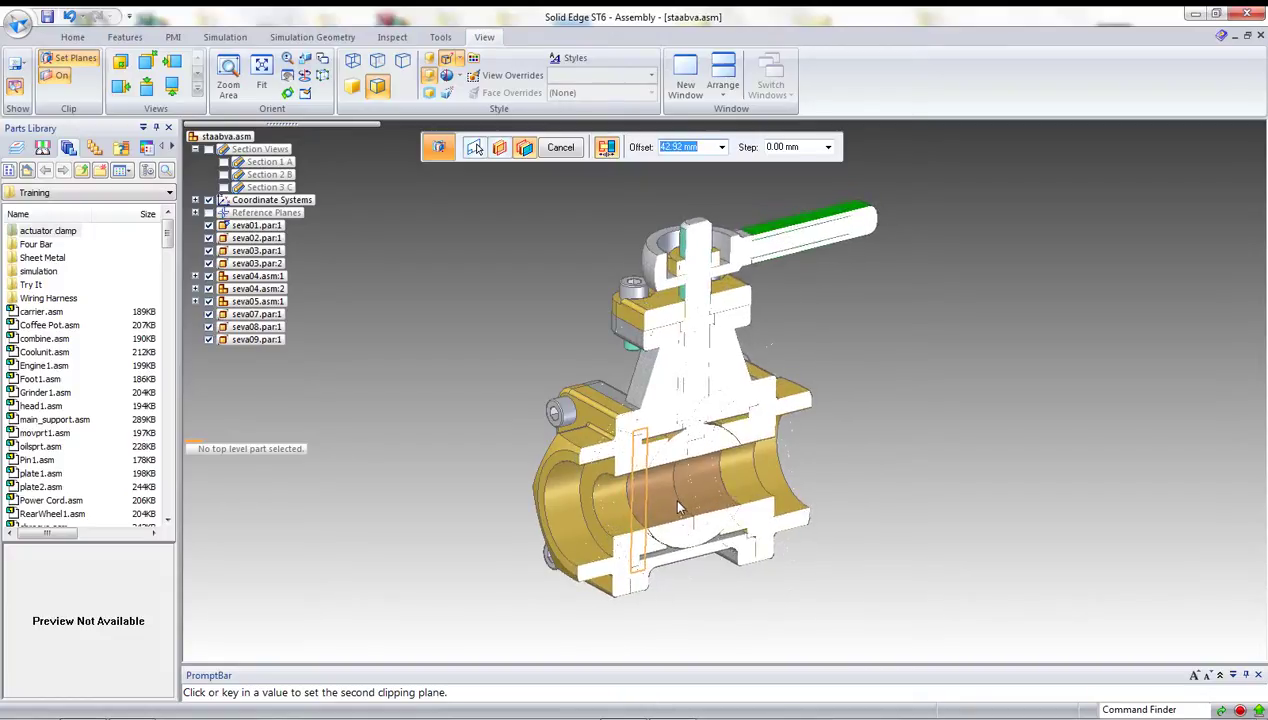
pyautogui.click(678, 508)
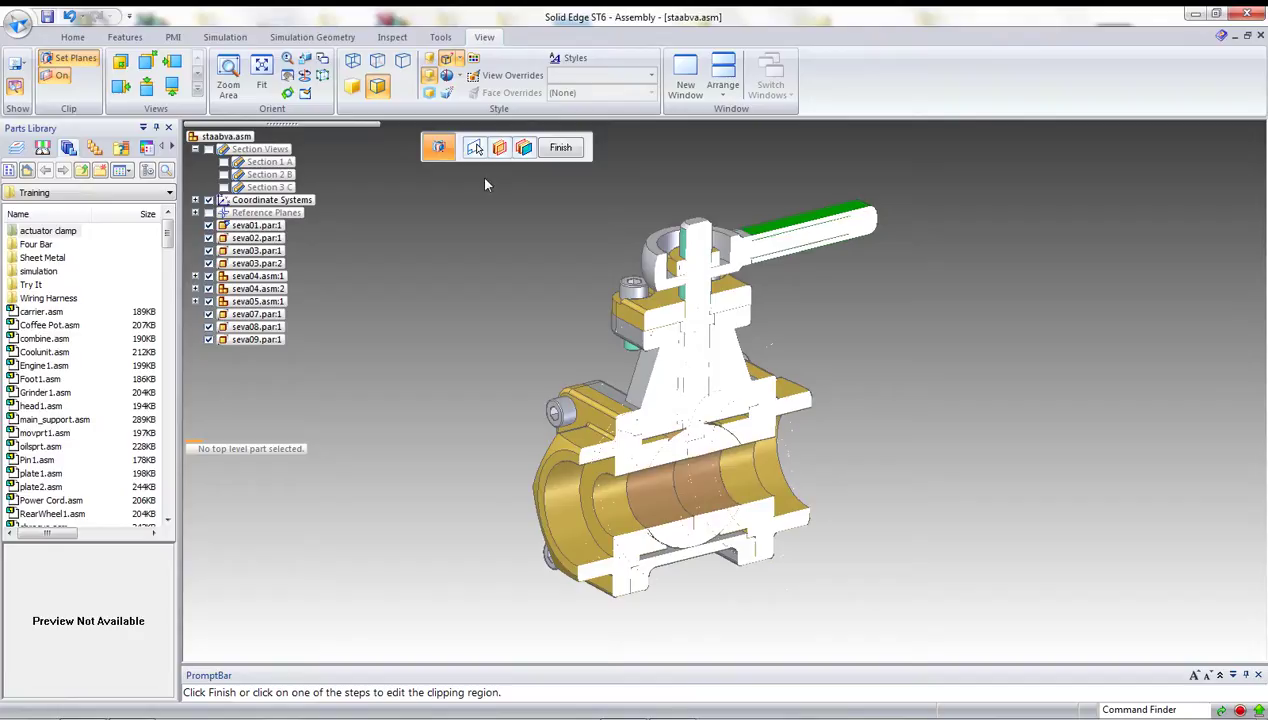
pyautogui.click(559, 148)
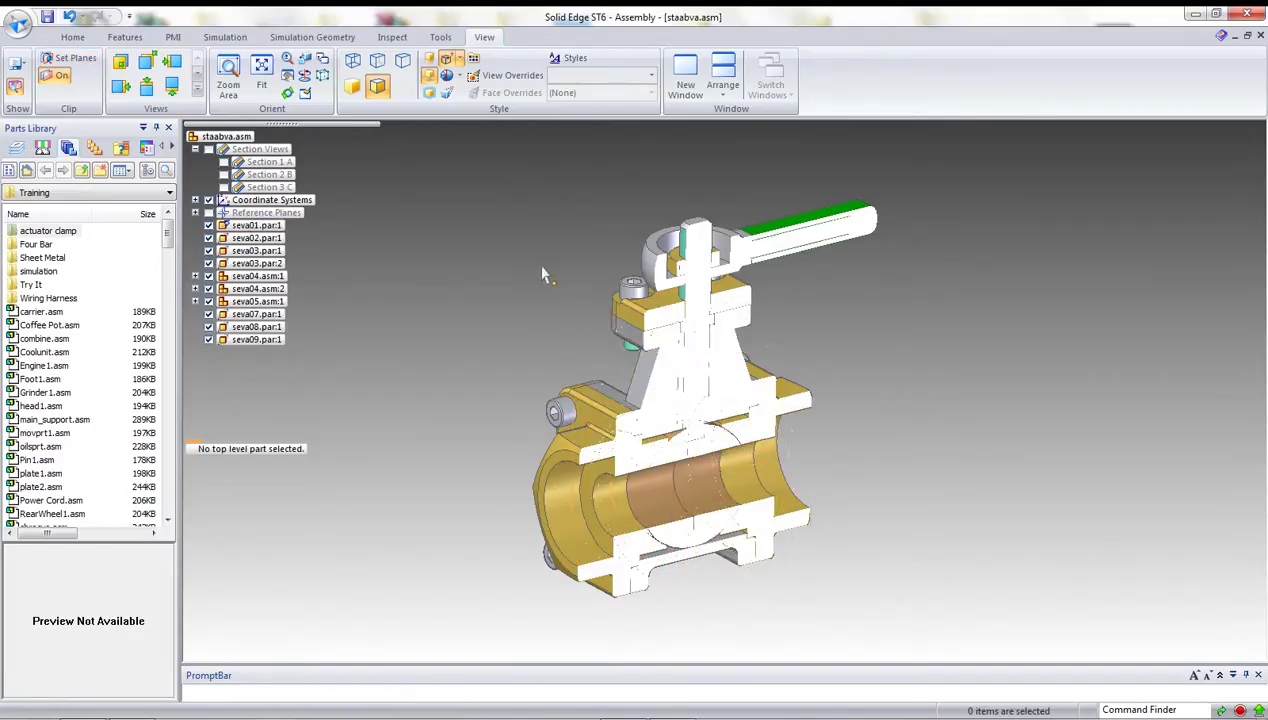
# Swing the green handle seva08.par with Drag Component and default analysis options in the clipped view, and reset its position.
pyautogui.click(72, 38)
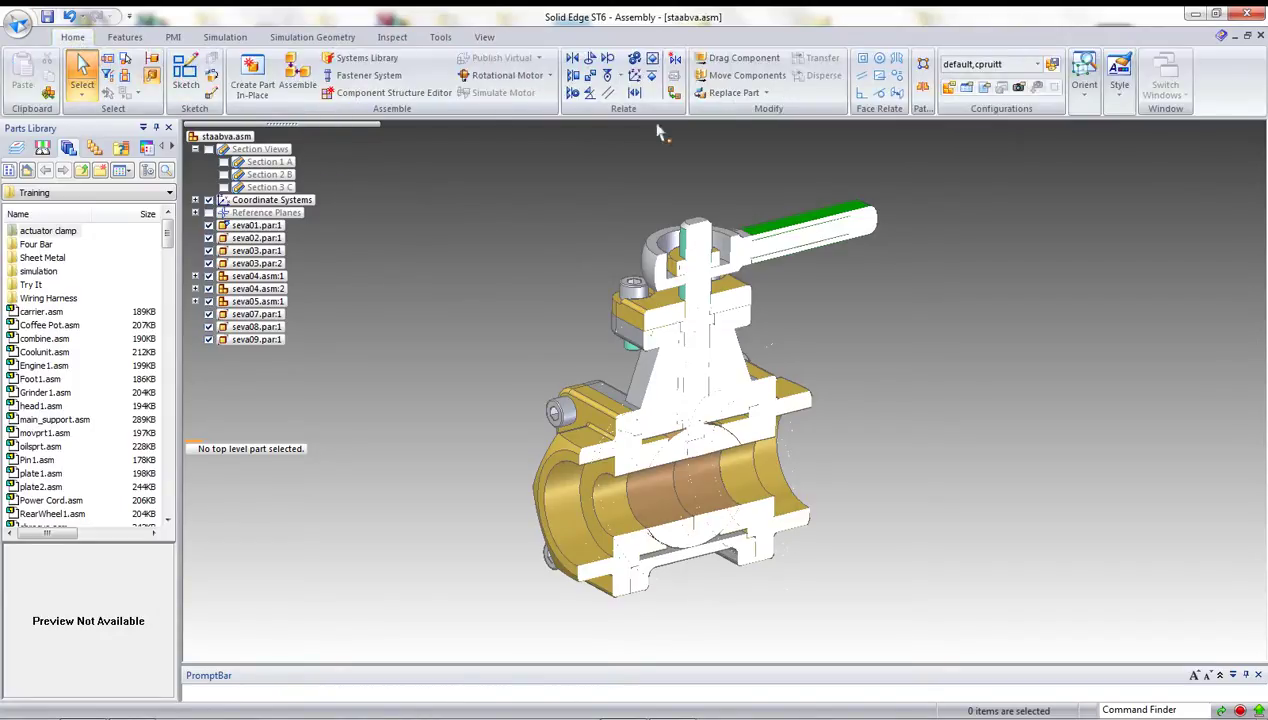
pyautogui.click(743, 62)
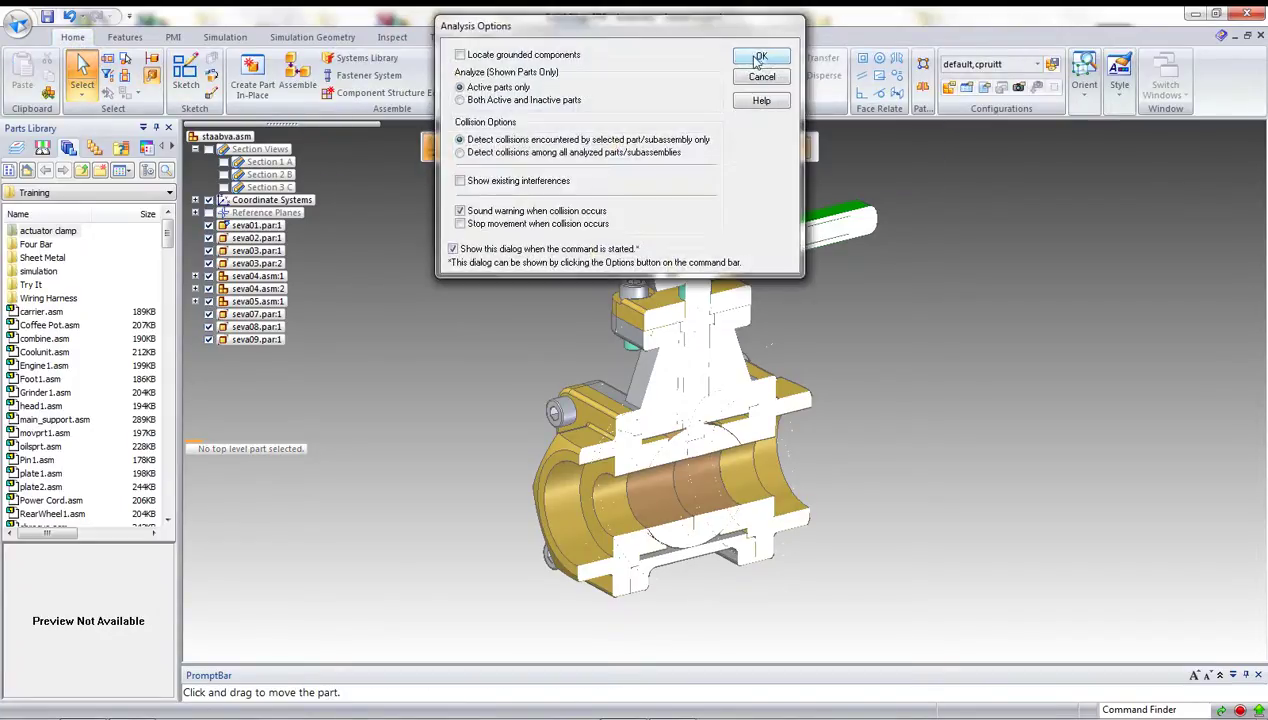
pyautogui.click(753, 62)
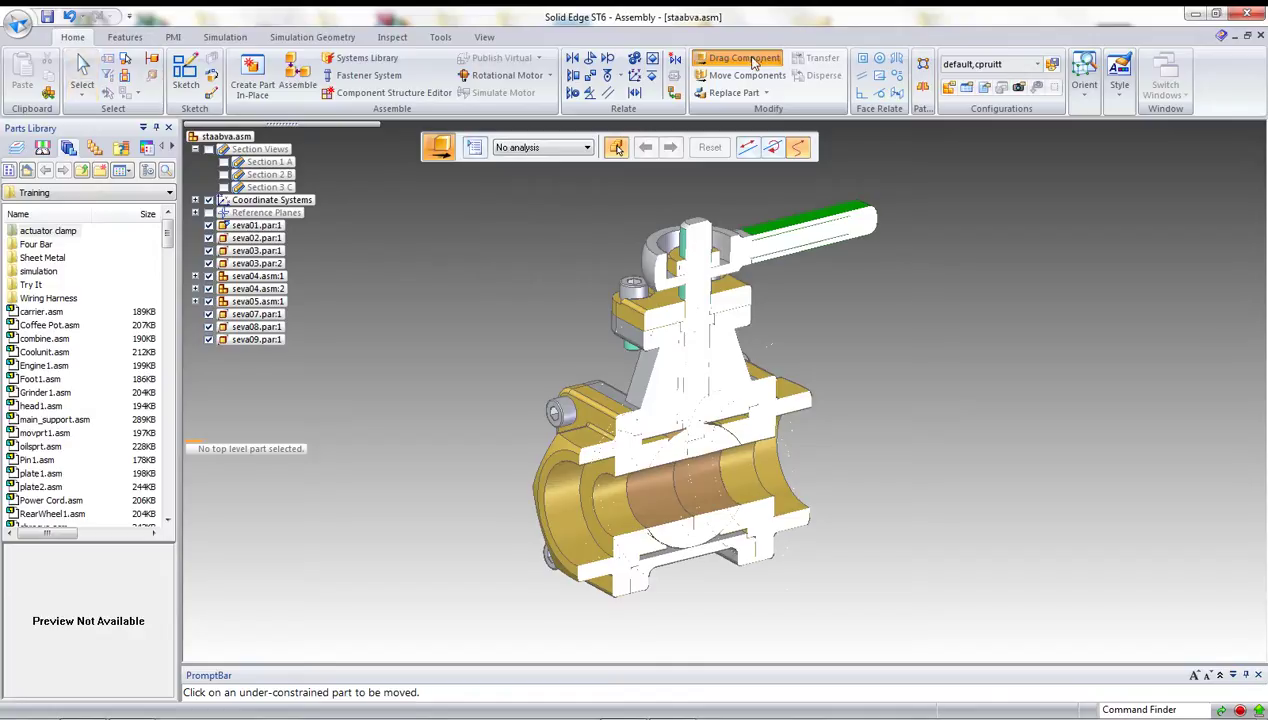
pyautogui.click(797, 228)
pyautogui.moveTo(797, 228); pyautogui.dragTo(734, 198)
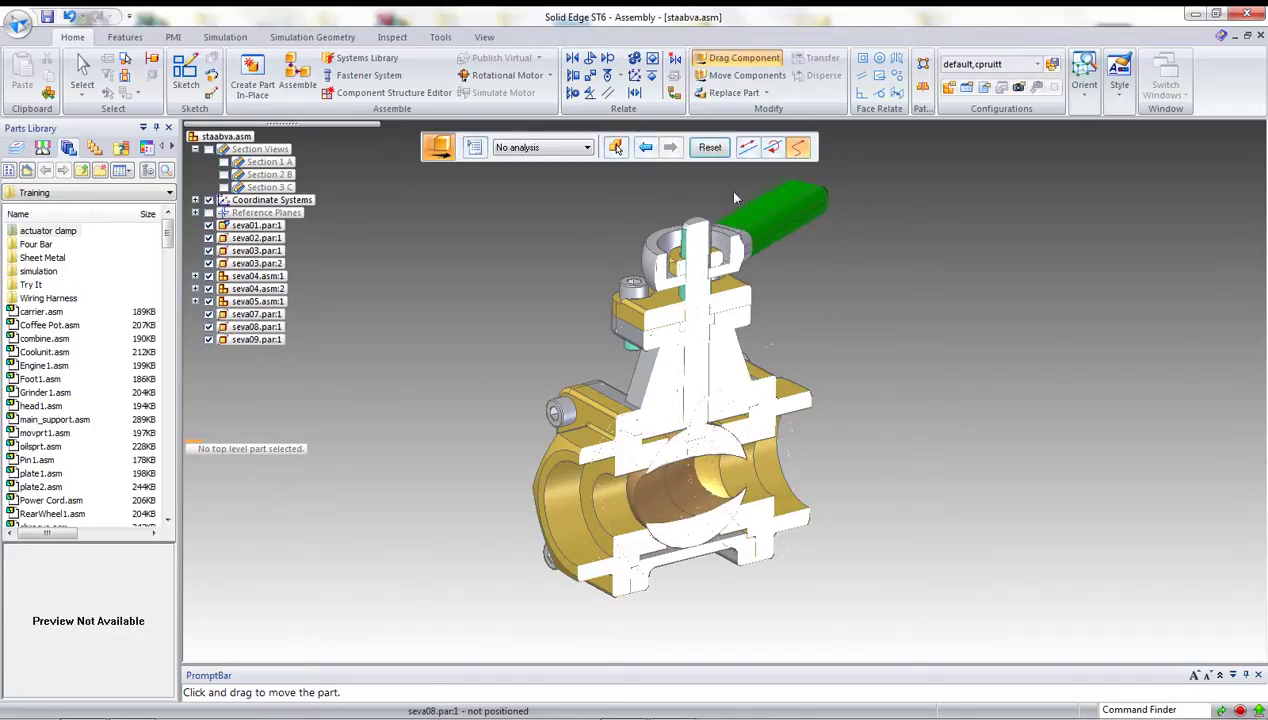
pyautogui.click(711, 148)
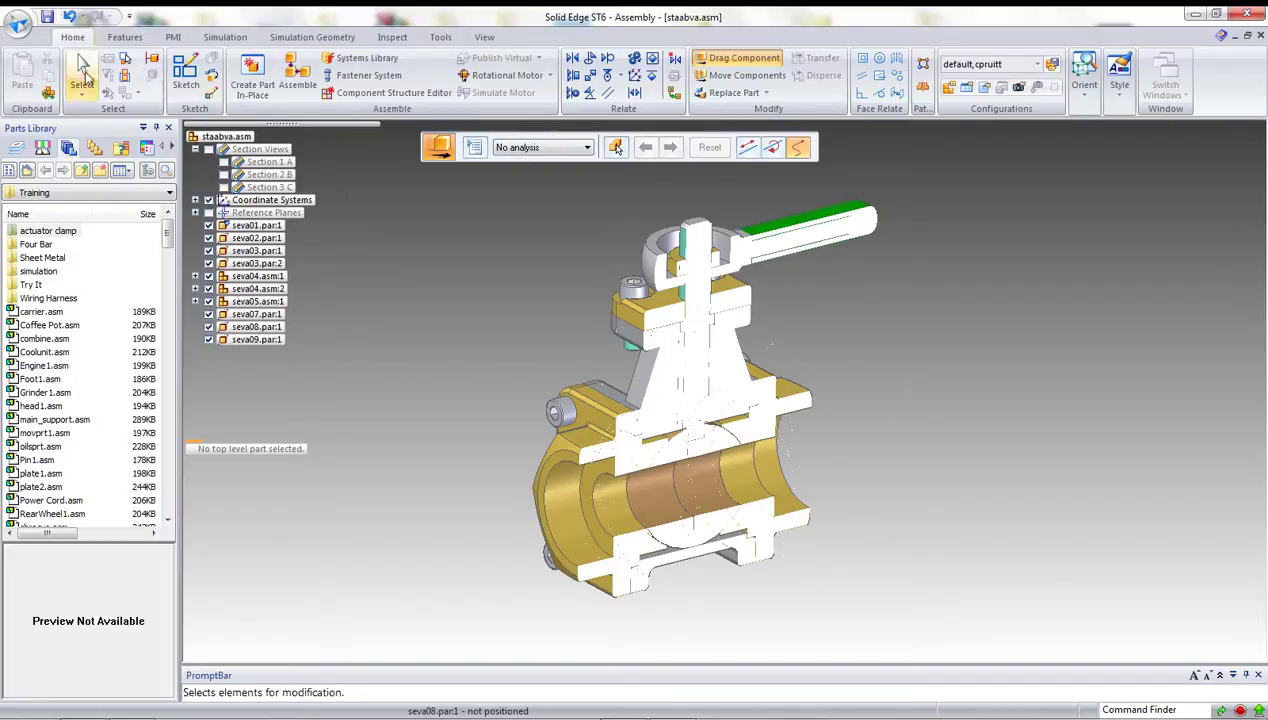
# Turn clipping off and display the Section 3 C section view of the valve.
pyautogui.click(484, 37)
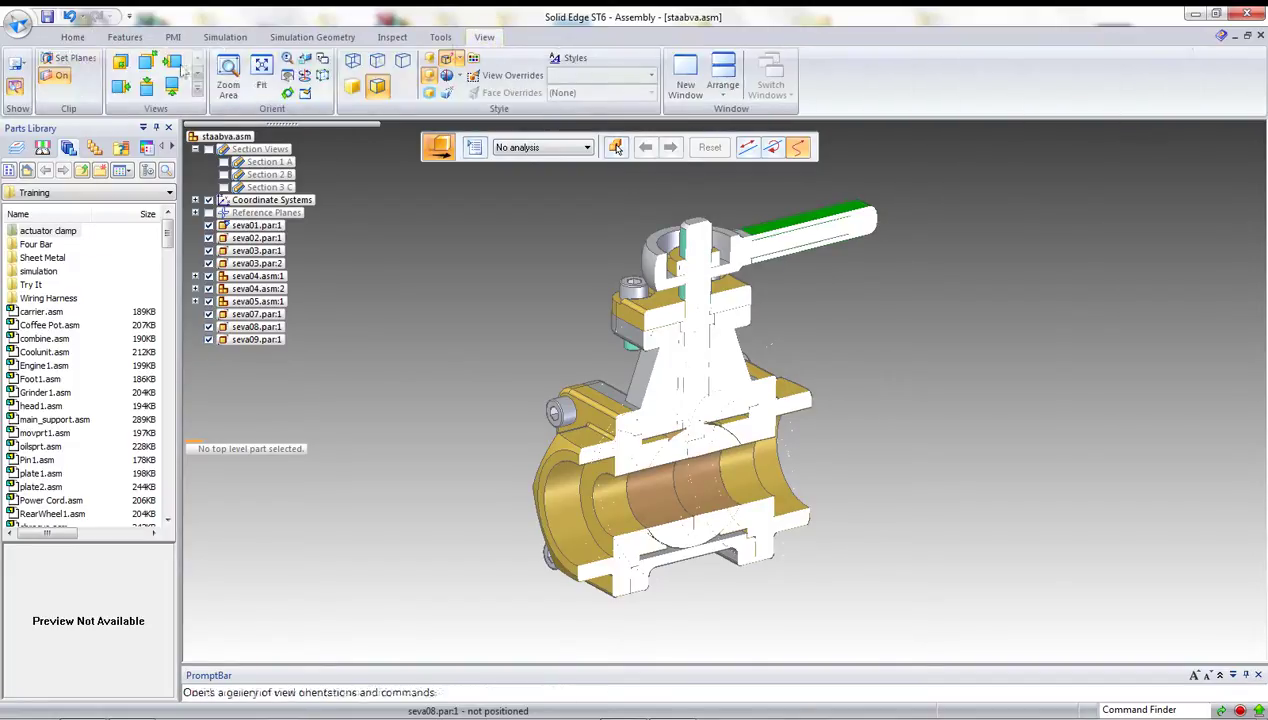
pyautogui.click(64, 78)
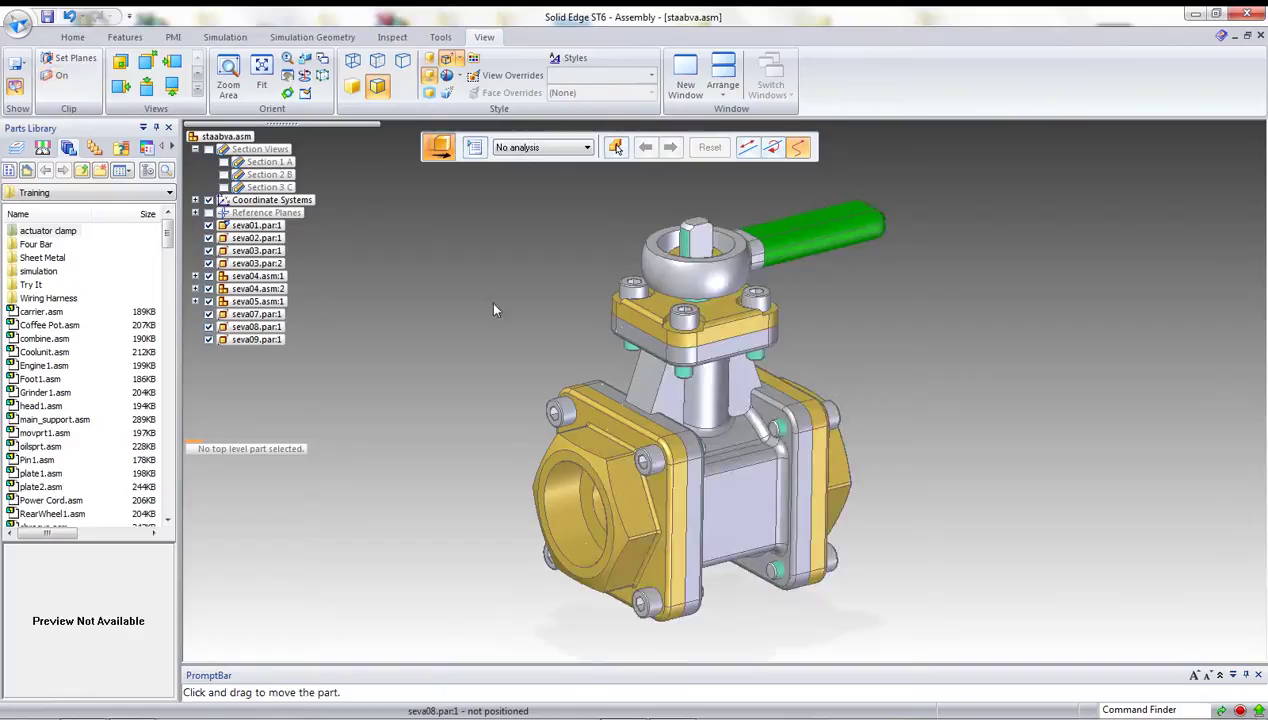
pyautogui.click(225, 189)
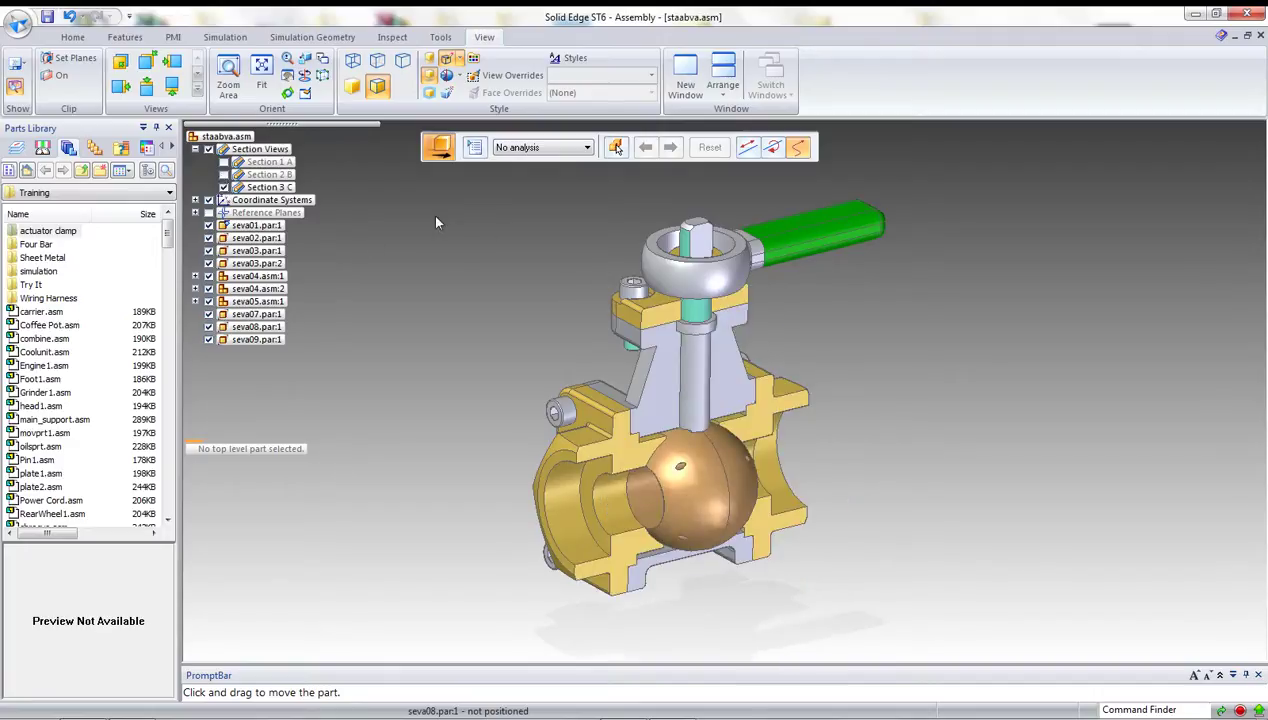
# Swing the green handle seva08.par with Drag Component in the Section 3 C view, and undo the move.
pyautogui.click(72, 38)
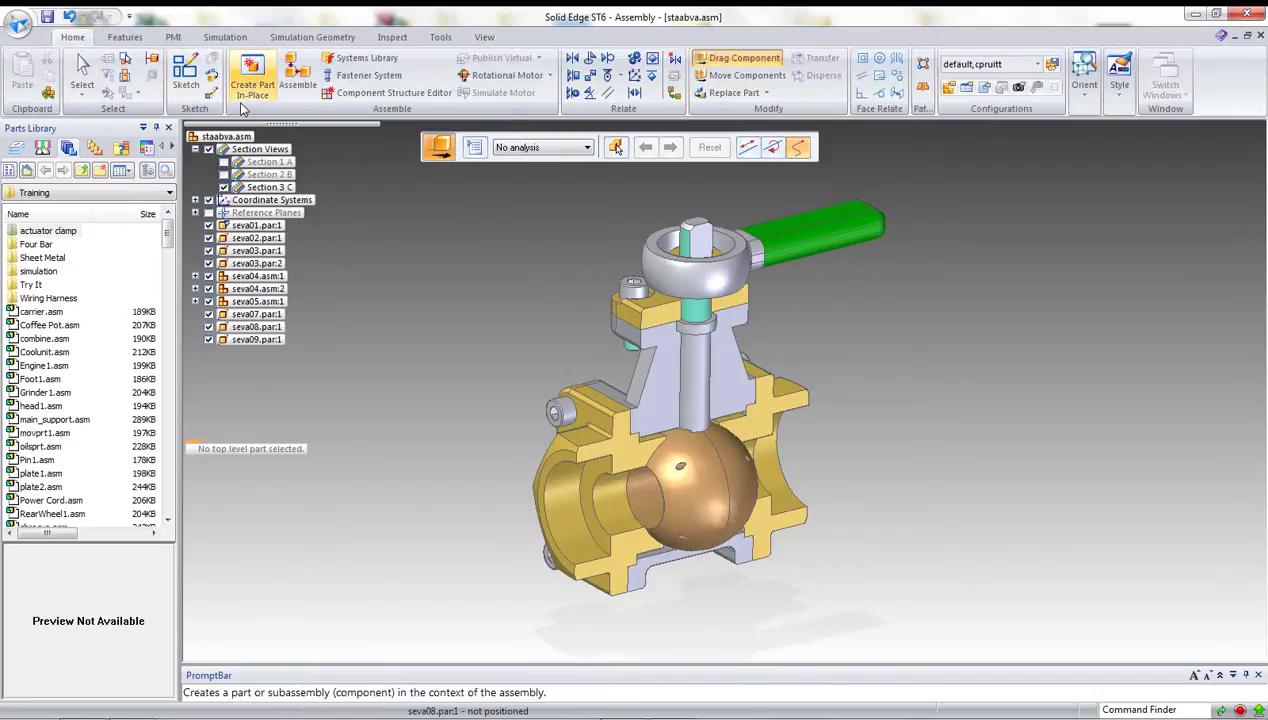
pyautogui.click(745, 60)
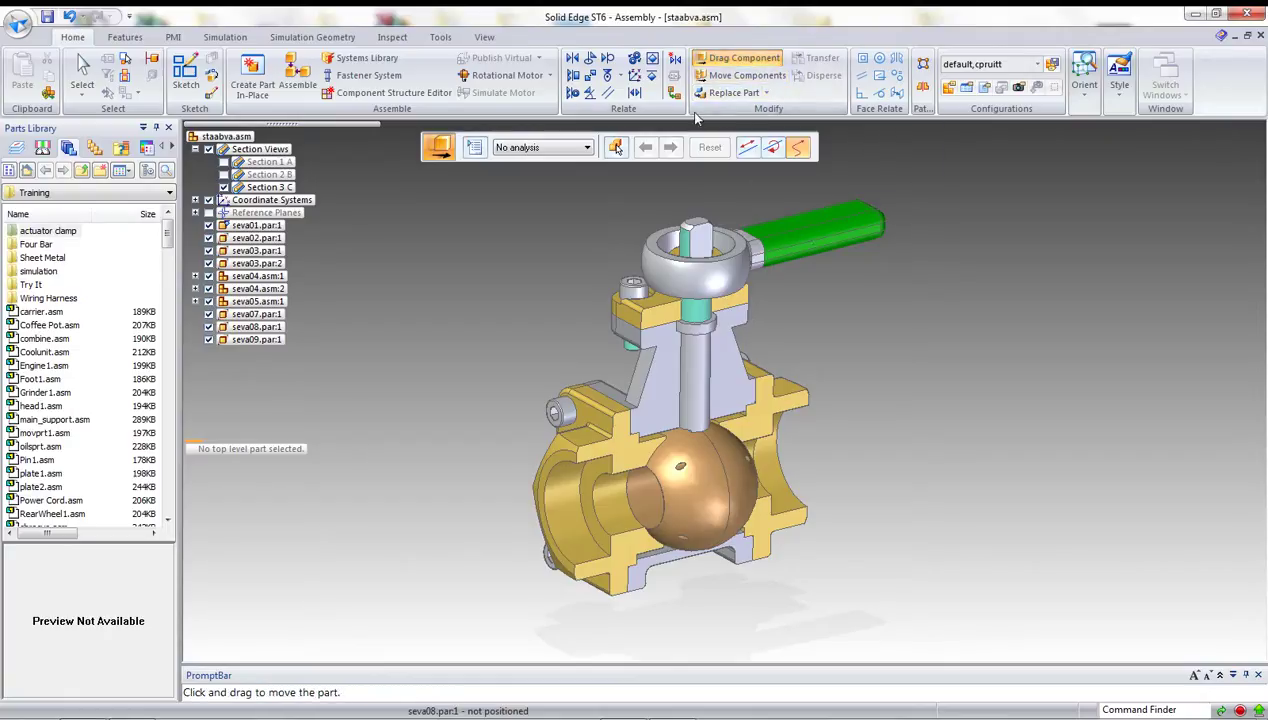
pyautogui.click(616, 147)
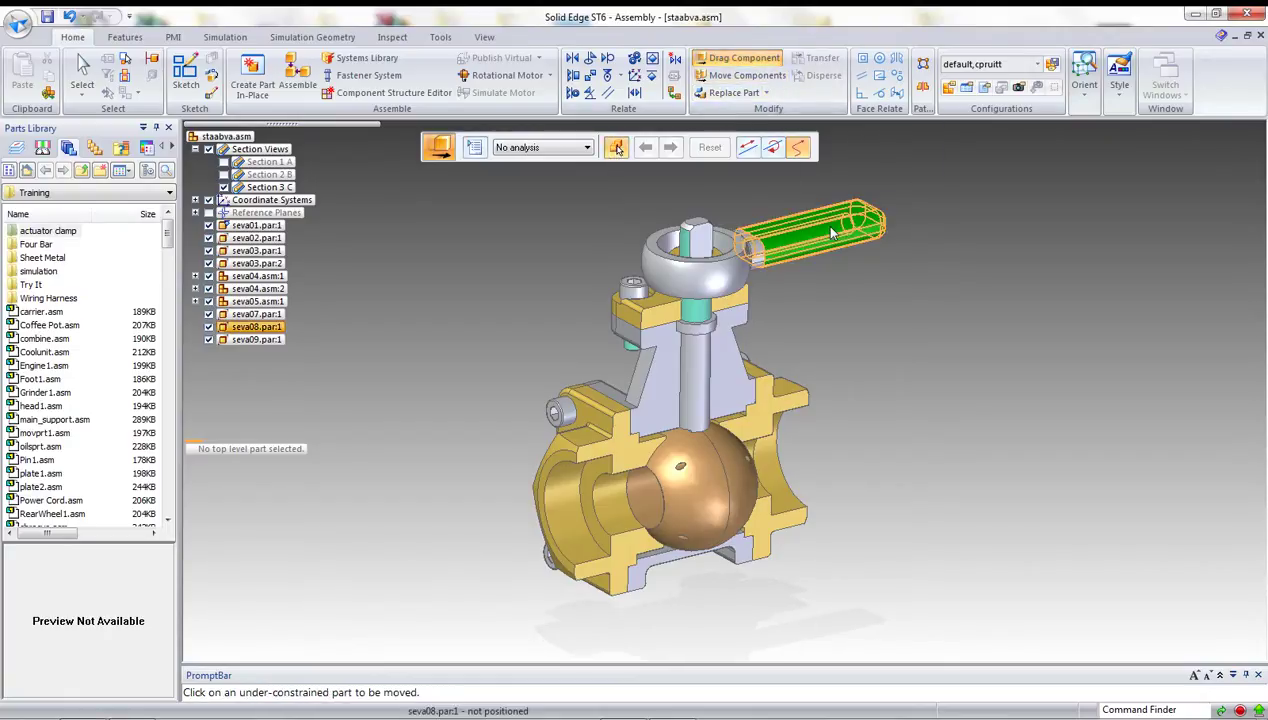
pyautogui.click(832, 234)
pyautogui.moveTo(832, 234); pyautogui.dragTo(850, 205)
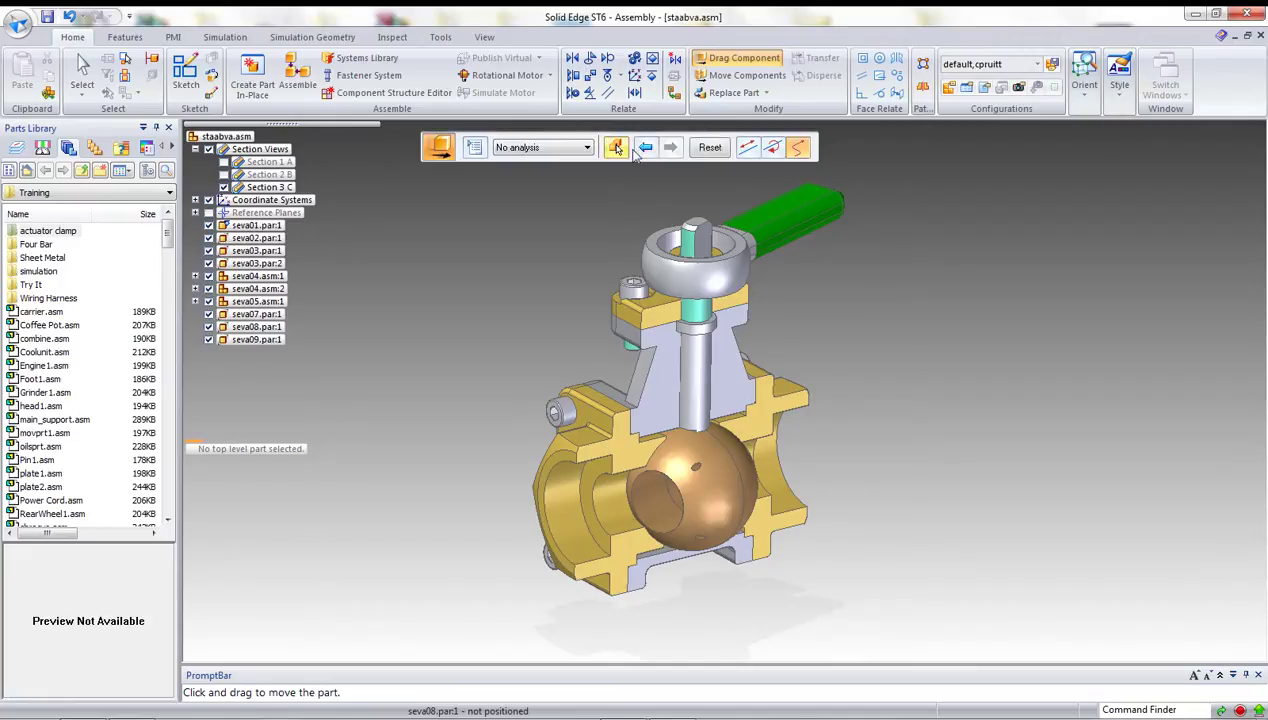
pyautogui.click(643, 148)
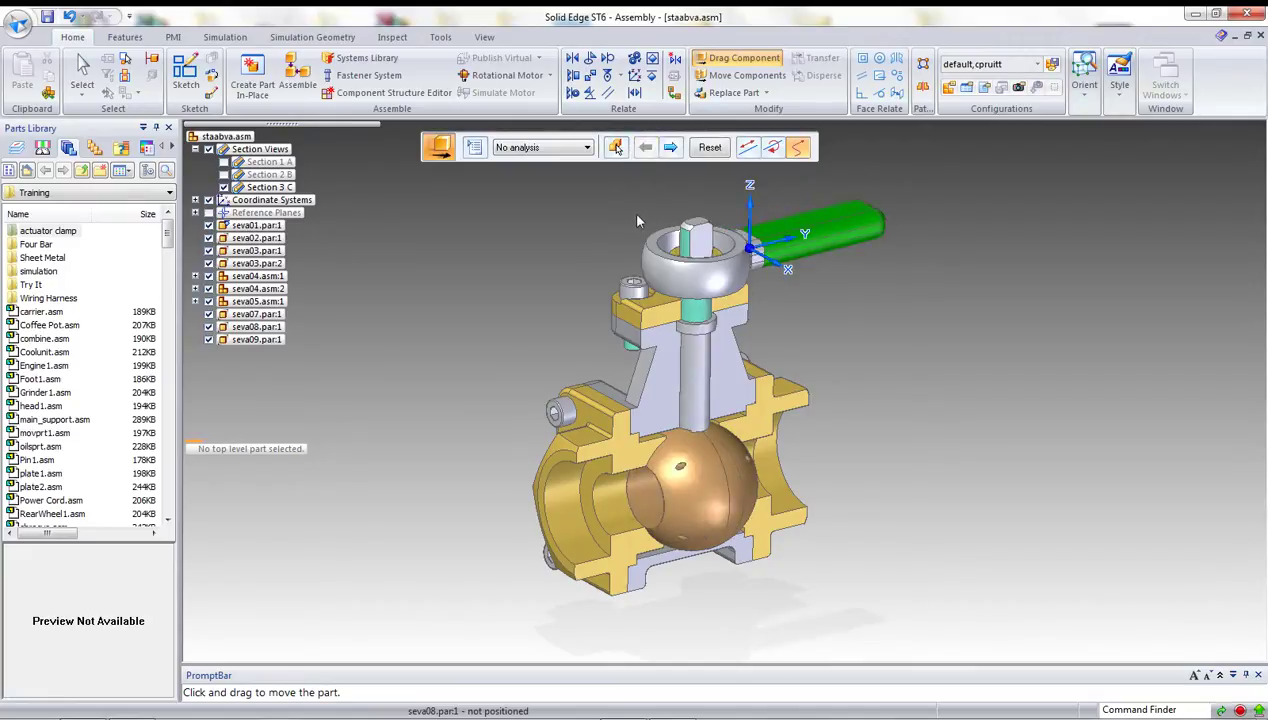
# Hide the Section 3 C section view and leave the Drag Component command.
pyautogui.click(223, 187)
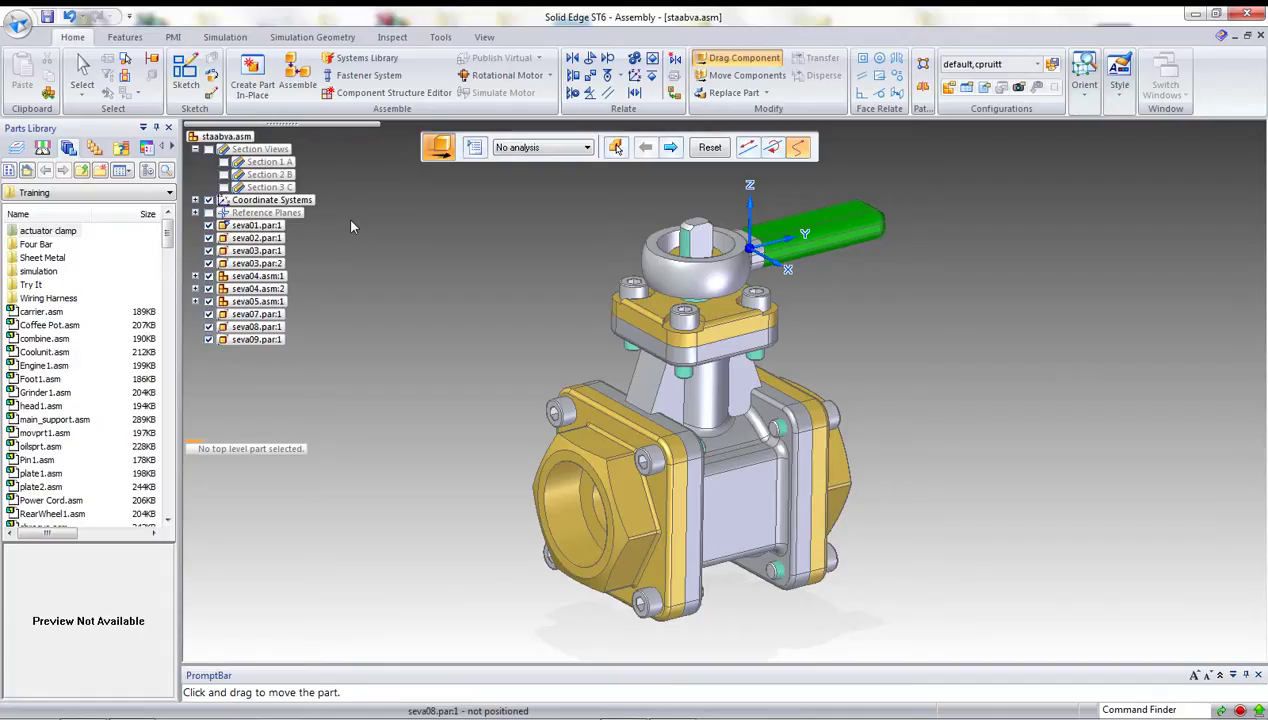
pyautogui.press('Escape')
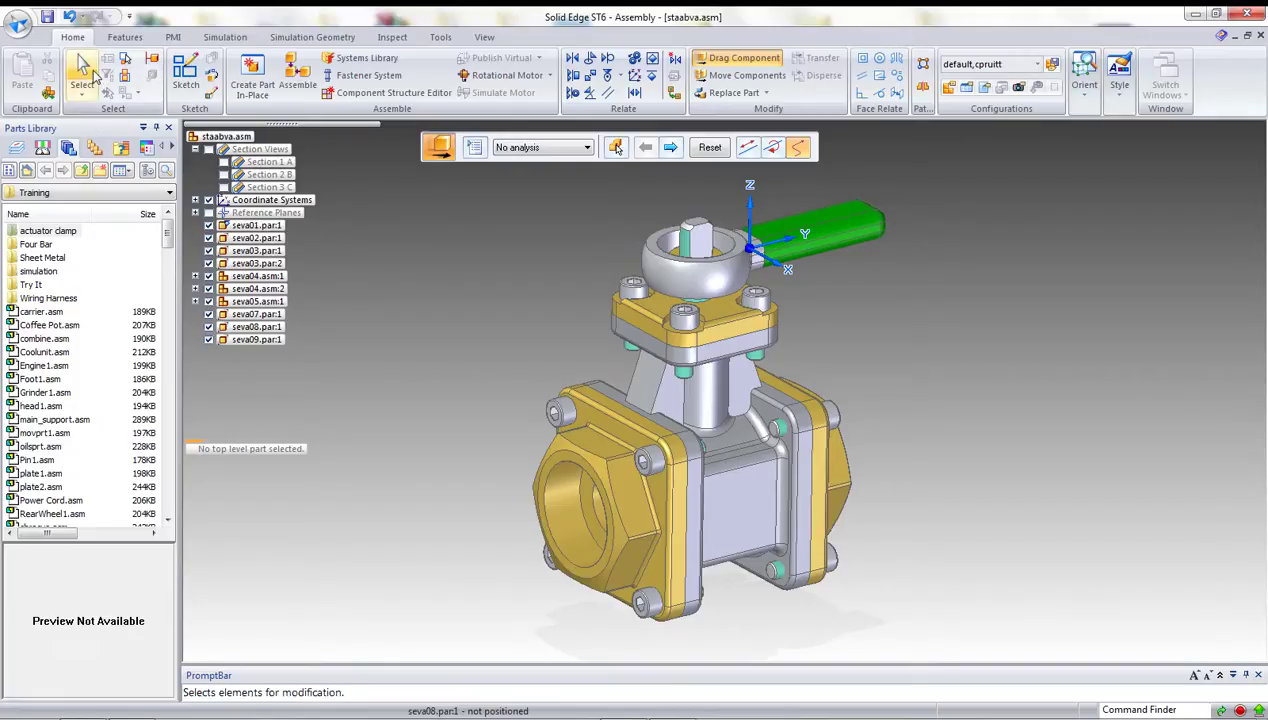
# Try to open the valve body part seva01.par:1 from the assembly in its own window.
pyautogui.rightClick(716, 482)
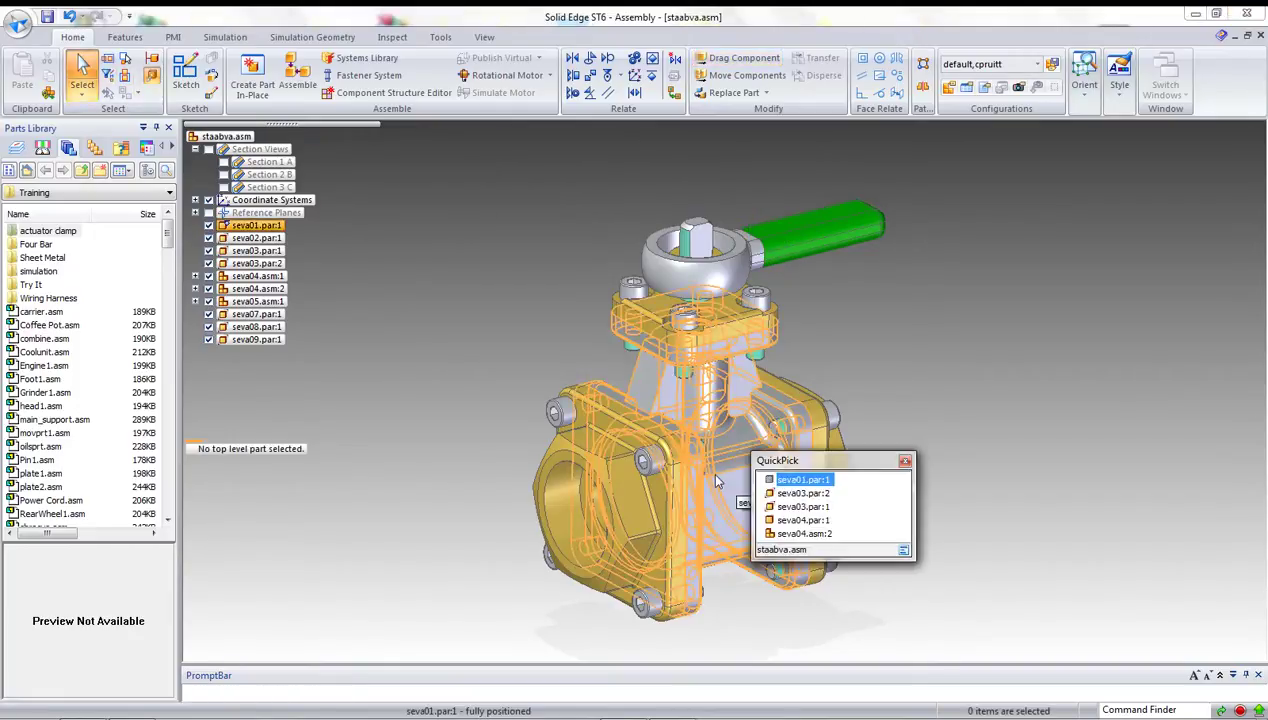
pyautogui.rightClick(799, 487)
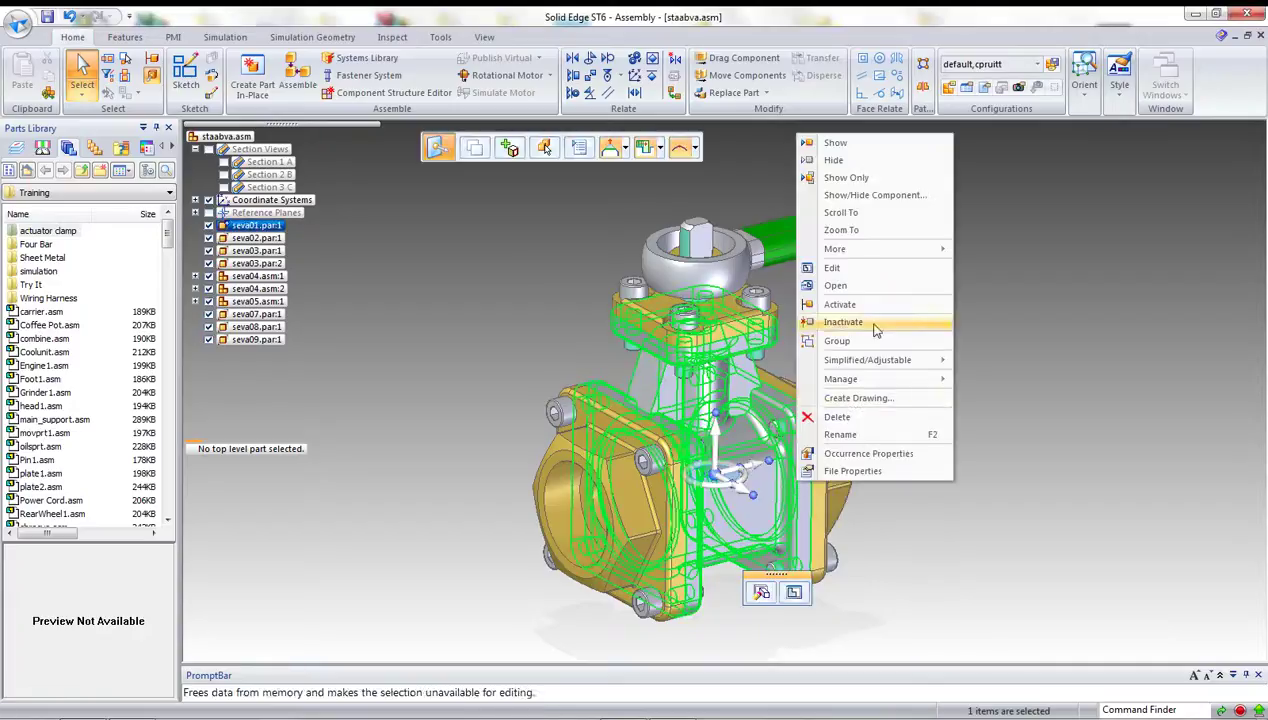
pyautogui.click(854, 289)
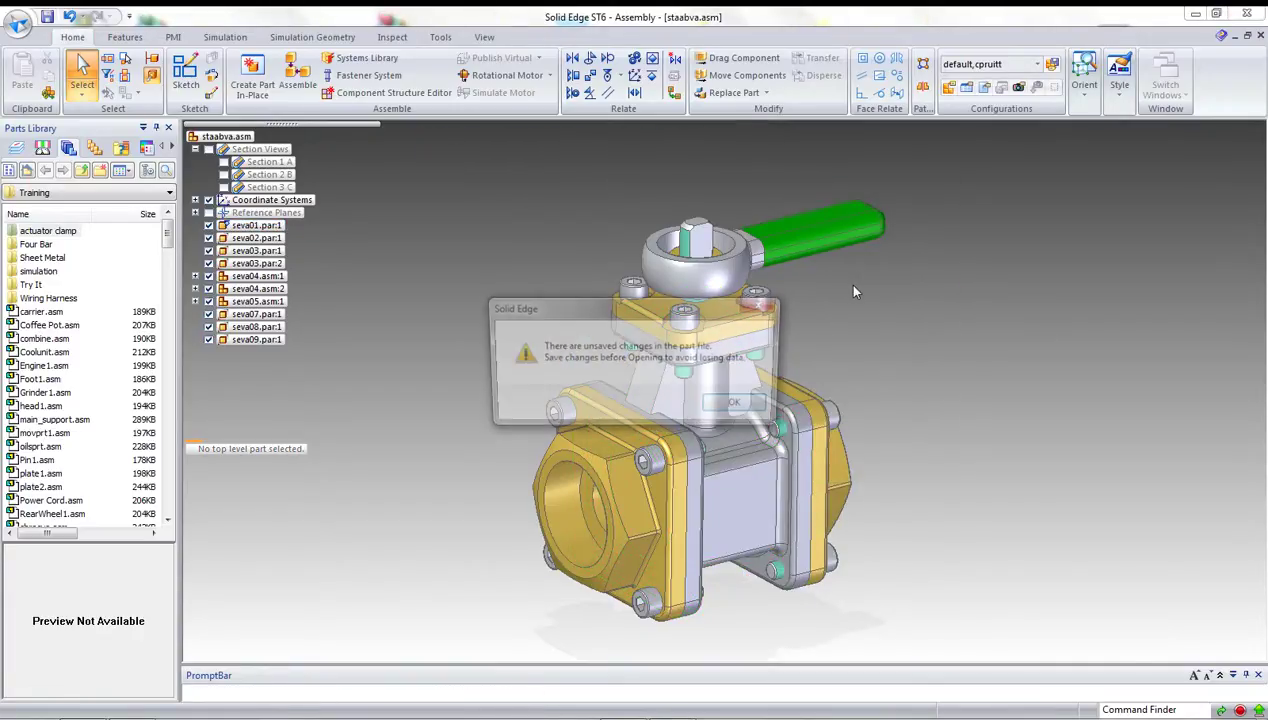
pyautogui.click(740, 408)
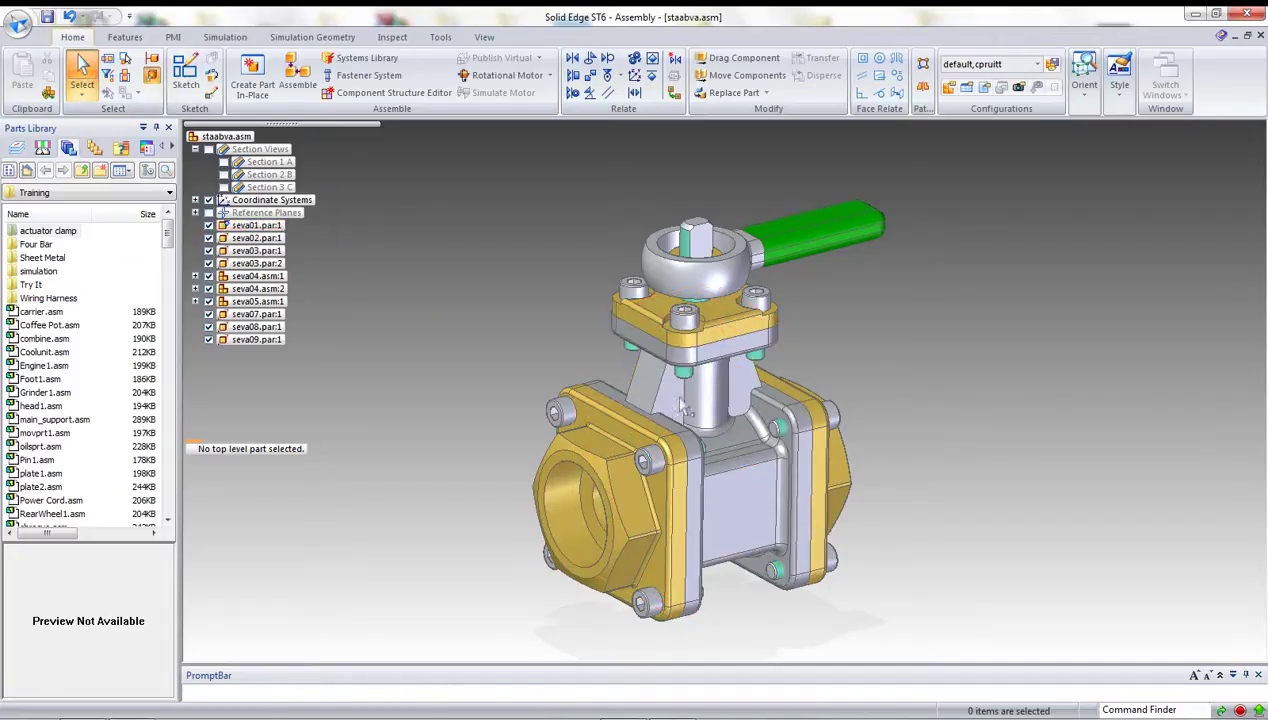
# Edit the valve body part seva01.par:1 in place within the assembly.
pyautogui.click(712, 462)
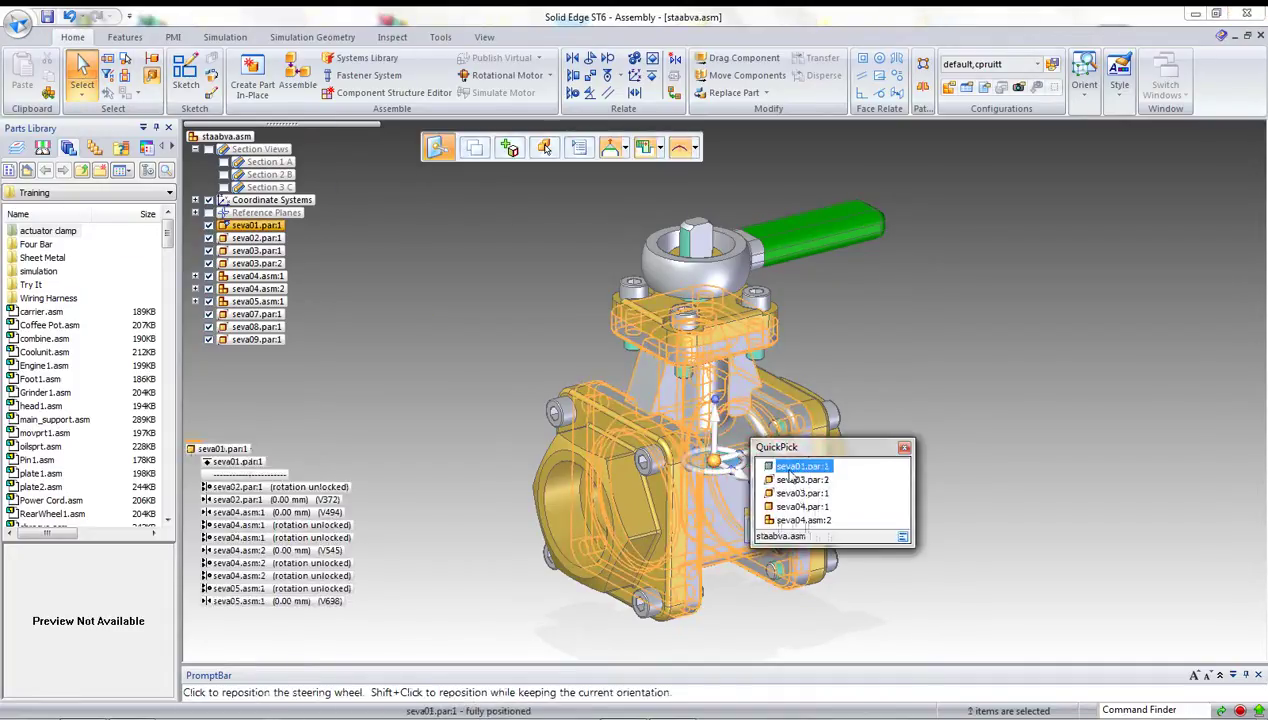
pyautogui.doubleClick(790, 467)
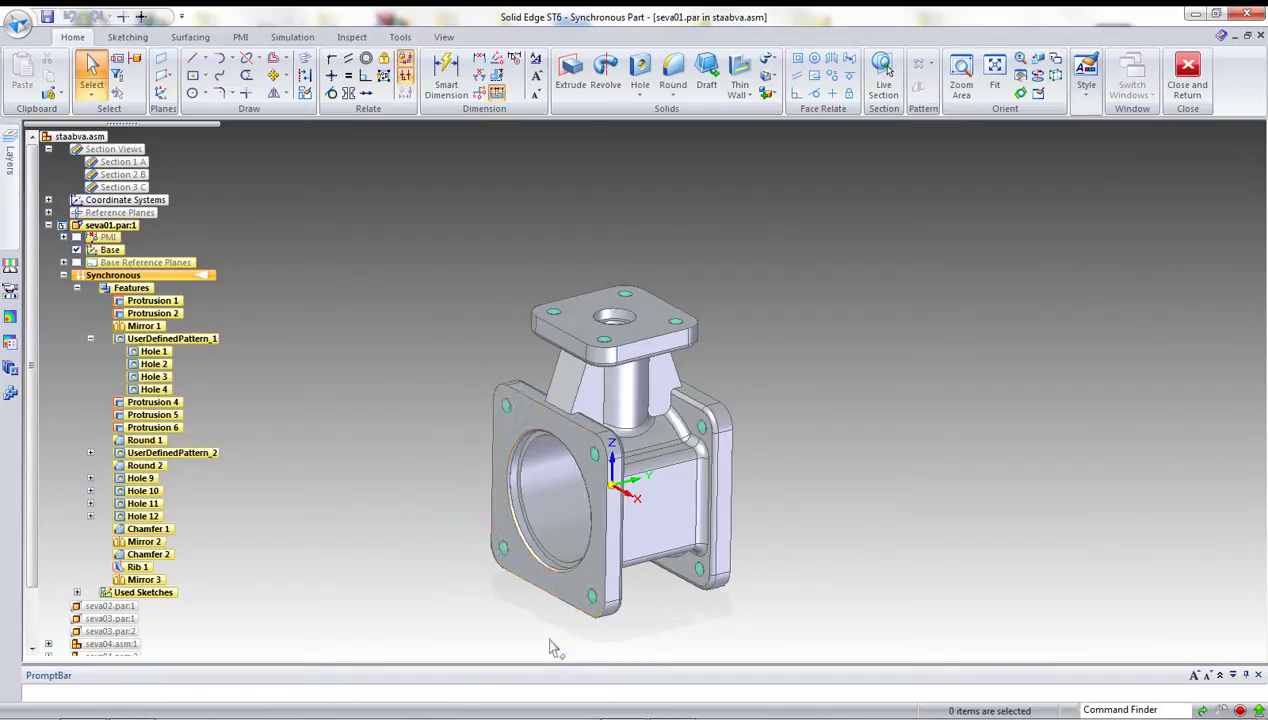
# Create a coincident plane on the front flange's narrow side face and move it 45 mm inward to the centre of the bore.
pyautogui.scroll(2, 550, 648)
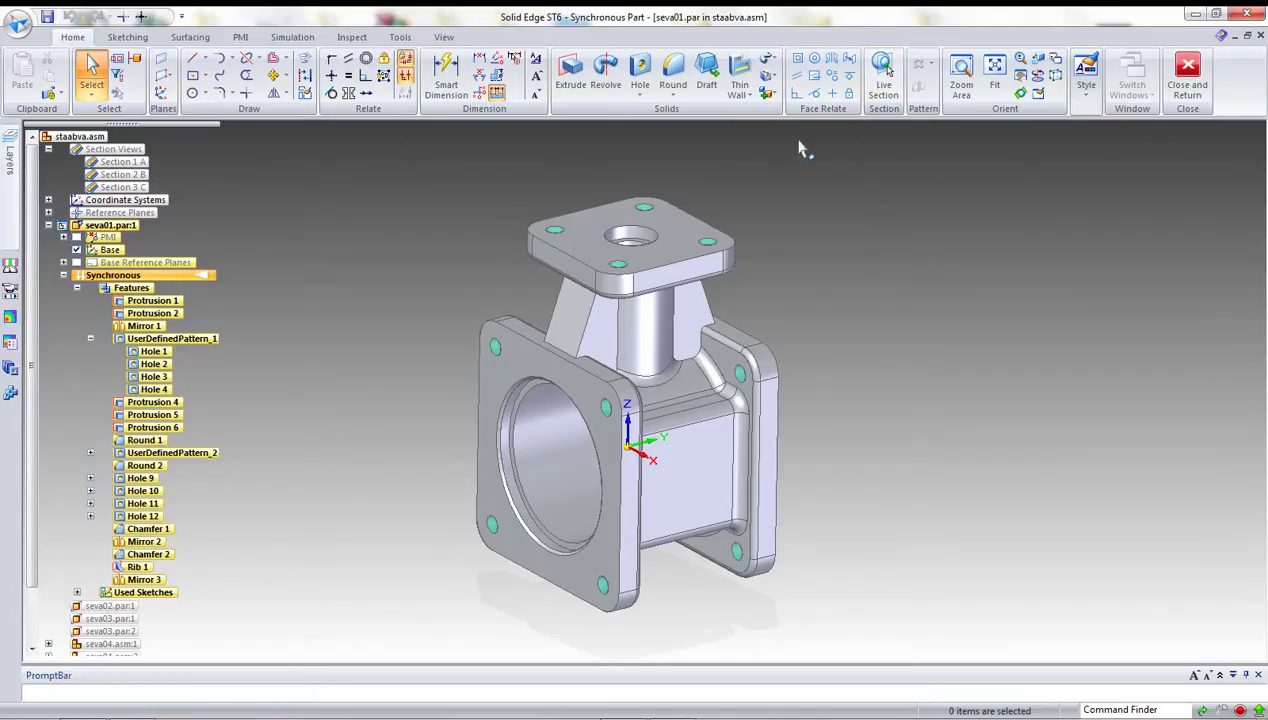
pyautogui.click(160, 63)
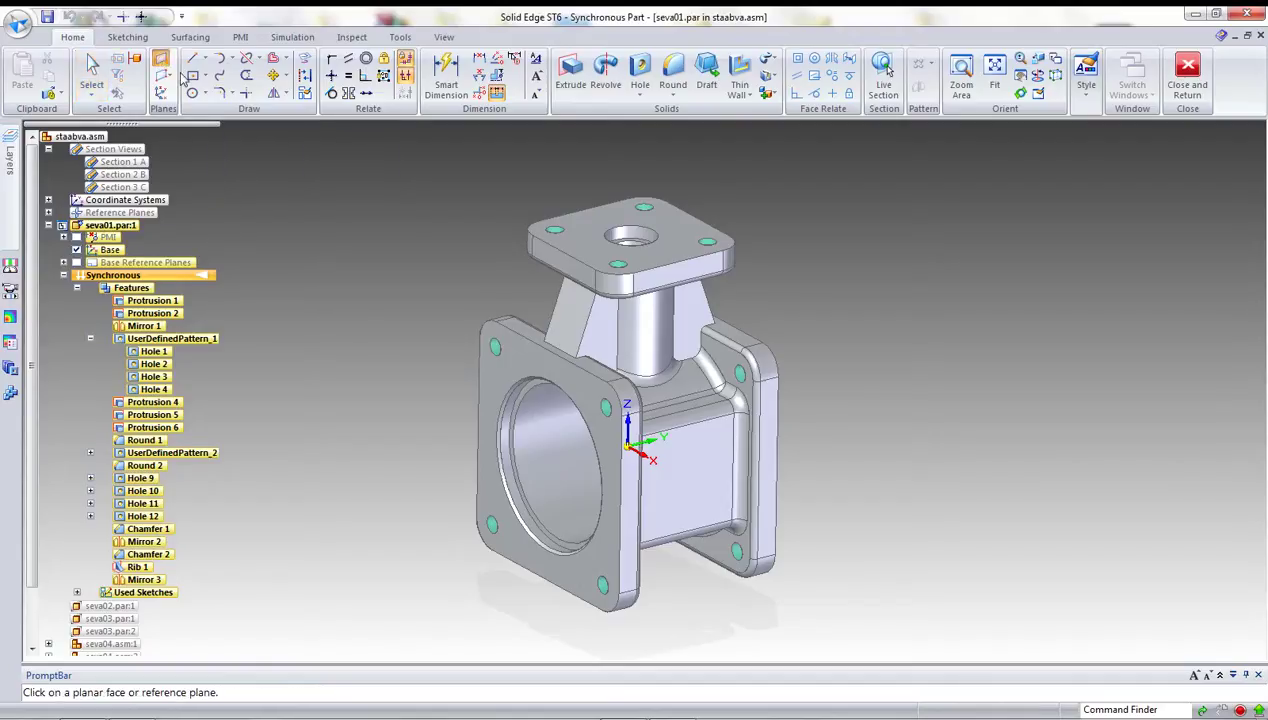
pyautogui.click(630, 563)
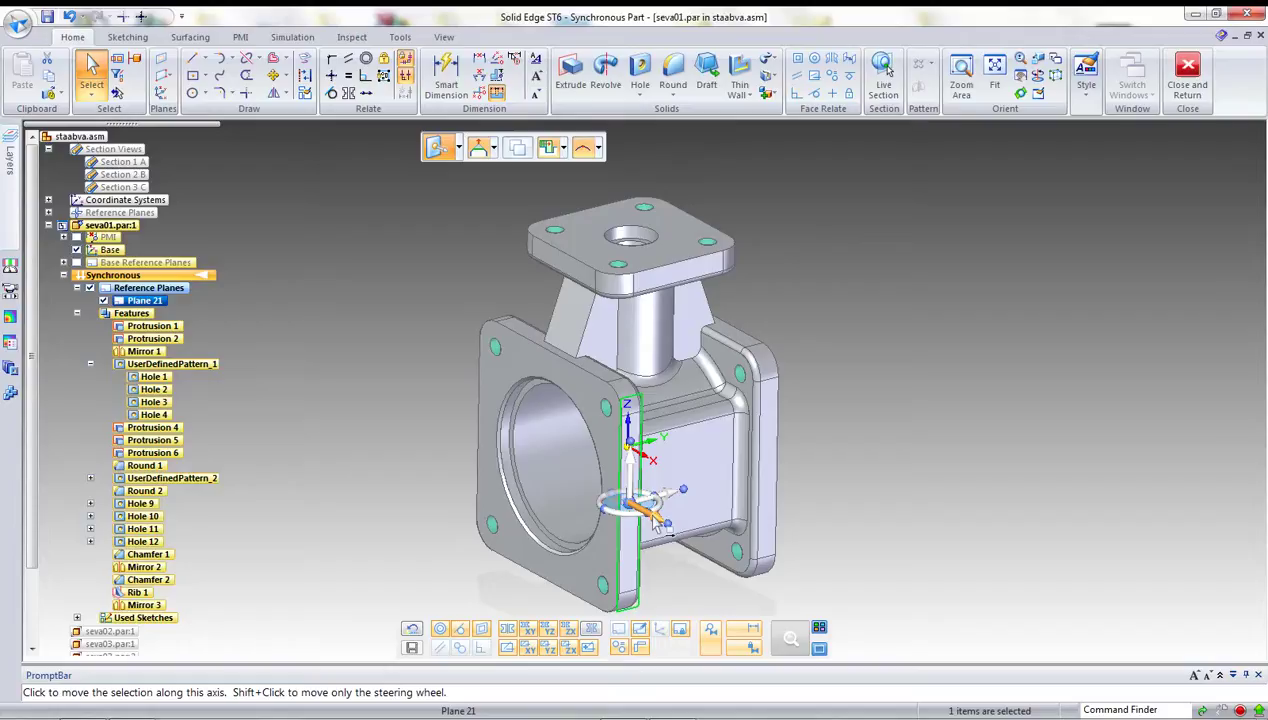
pyautogui.click(658, 518)
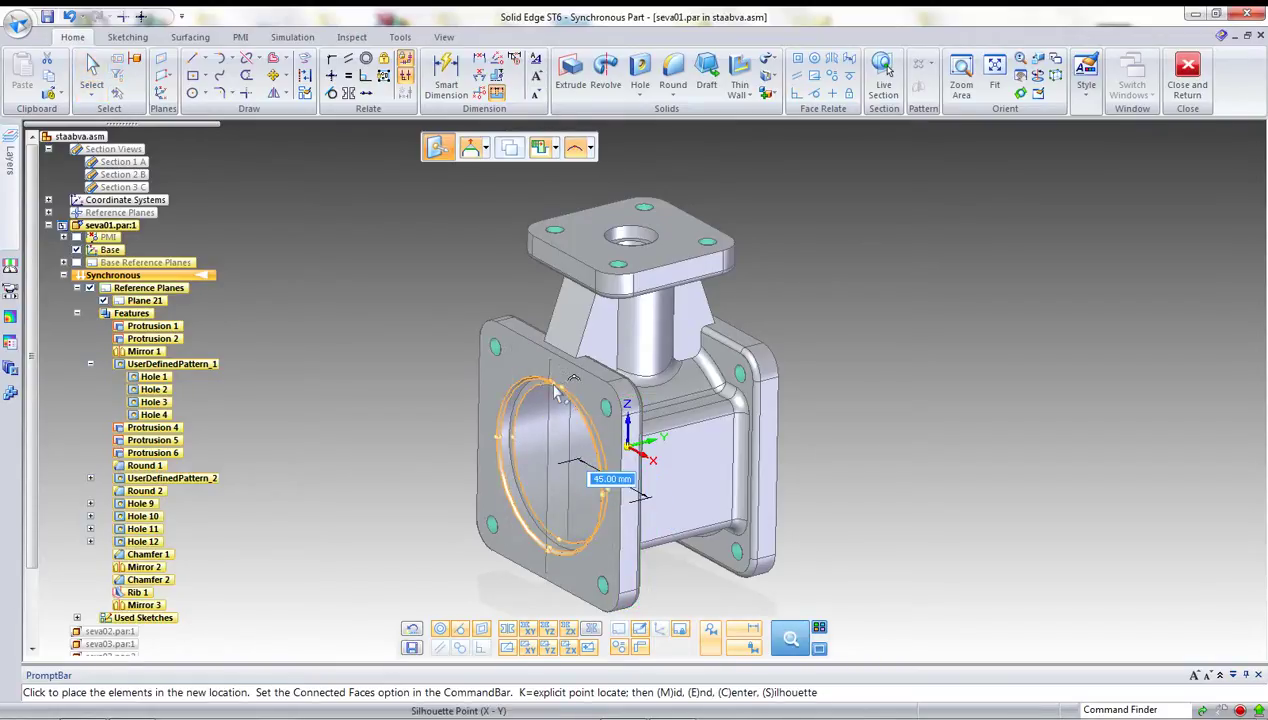
pyautogui.click(560, 381)
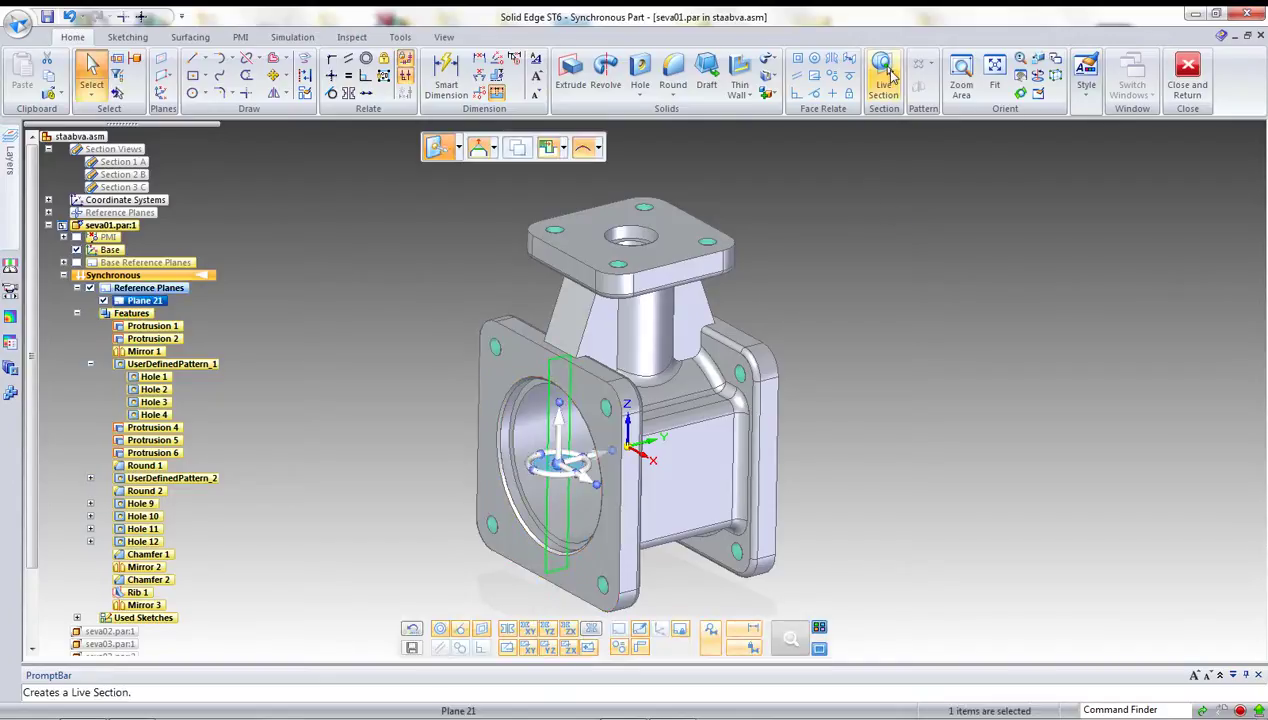
# Create a Live Section of the valve body on the plane through the bore's centre.
pyautogui.click(884, 74)
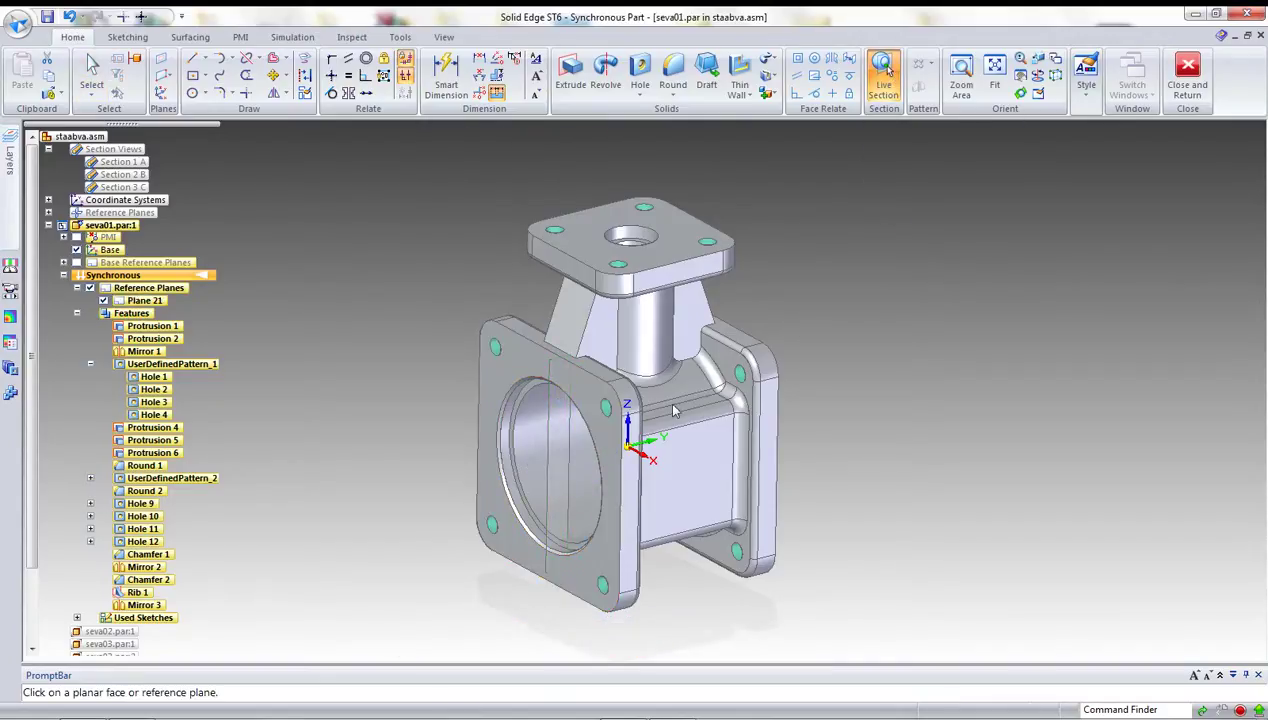
pyautogui.click(548, 484)
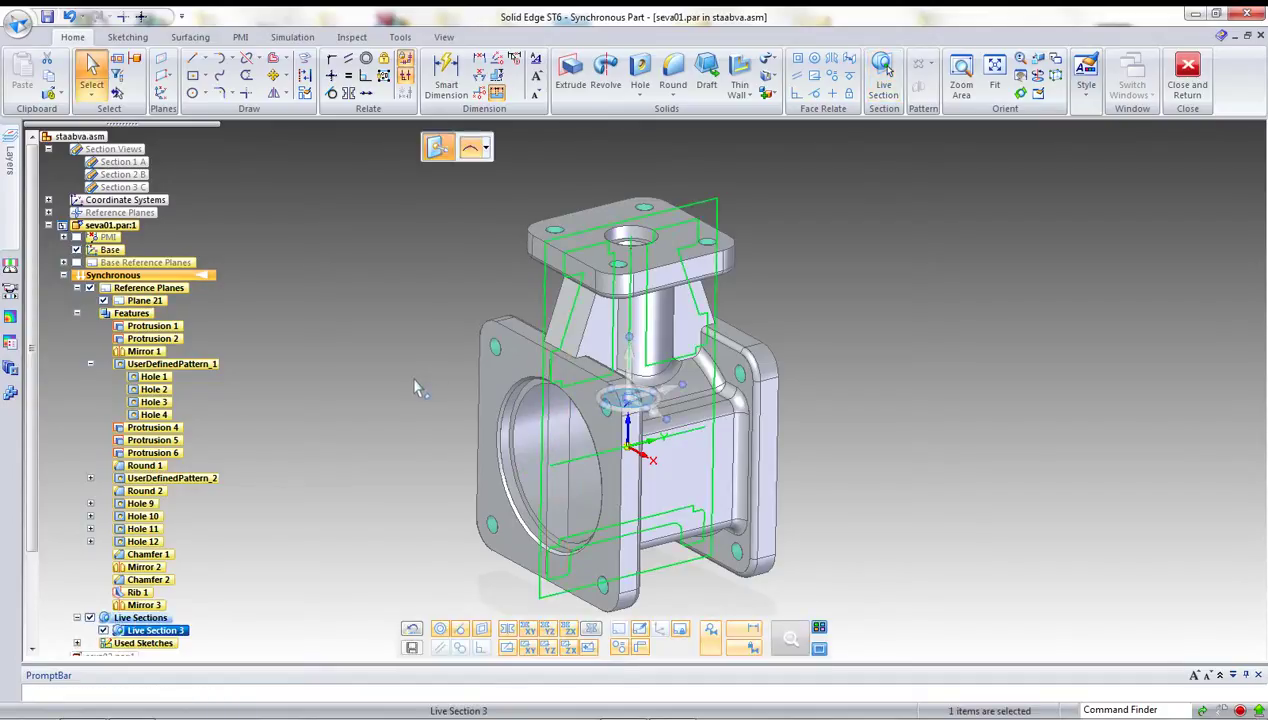
pyautogui.press('Escape')
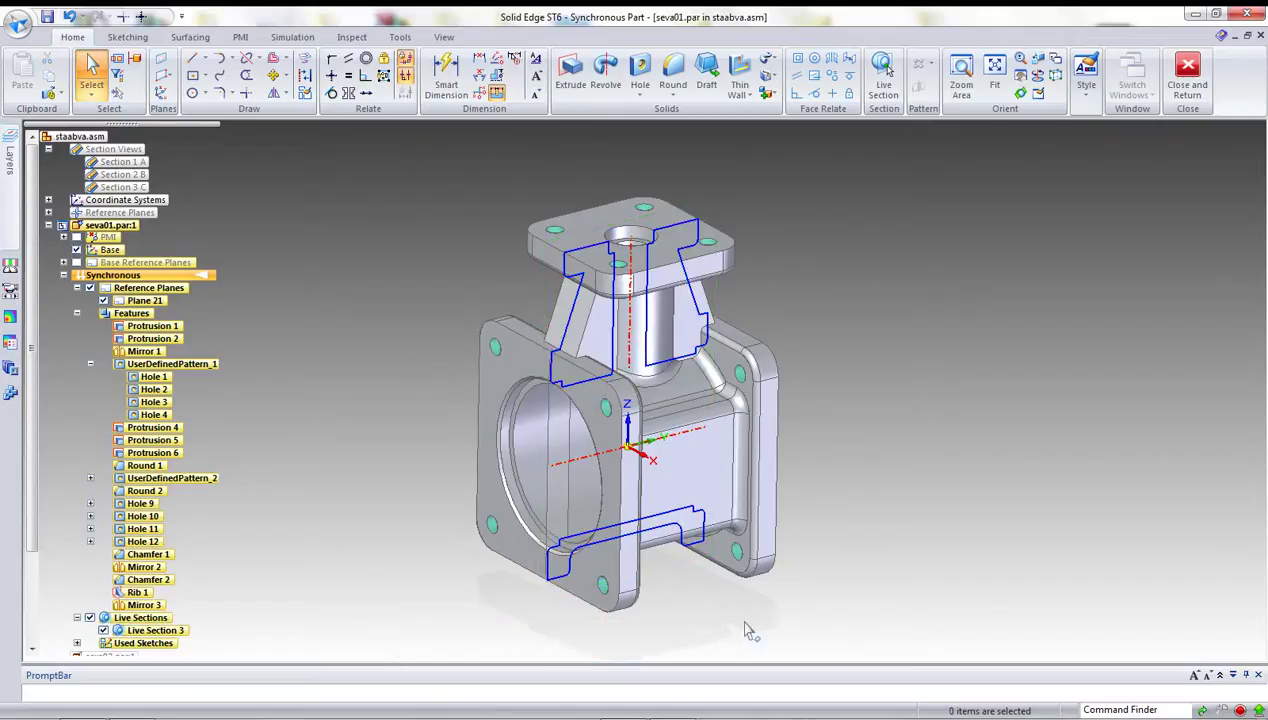
pyautogui.scroll(2, 710, 622)
pyautogui.moveTo(707, 625); pyautogui.dragTo(731, 663, button='middle')
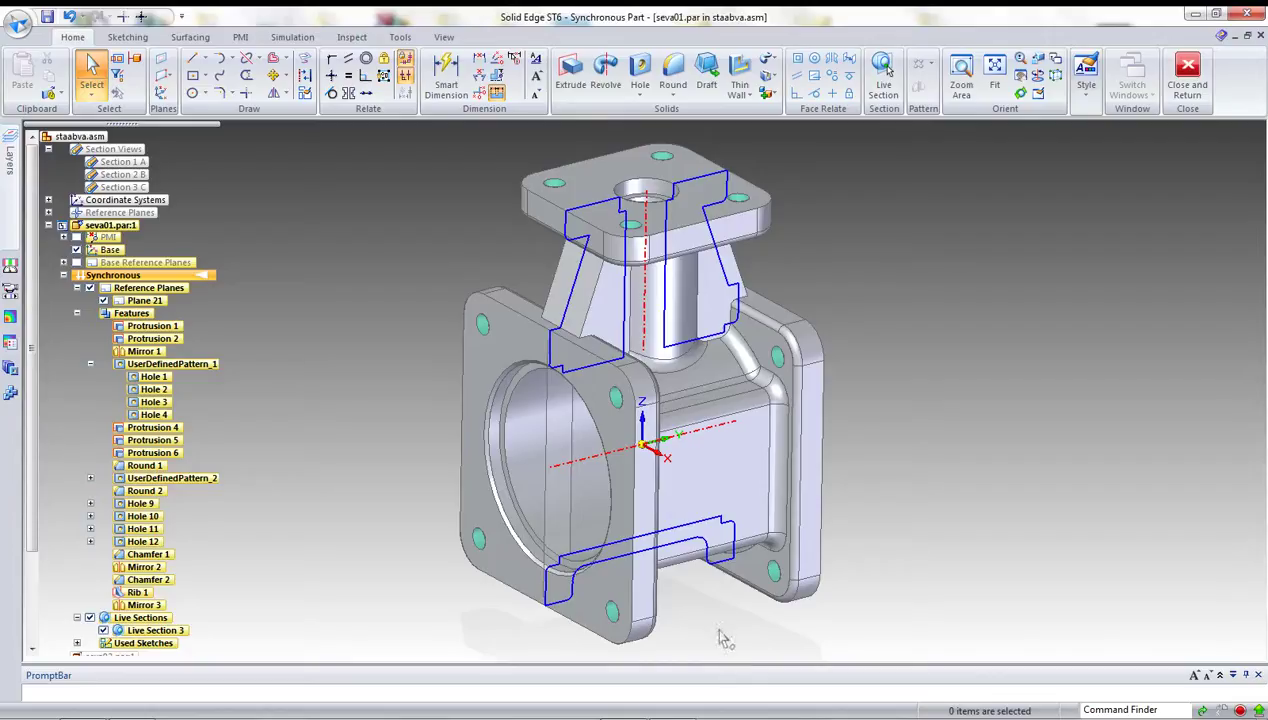
pyautogui.scroll(1, 719, 636)
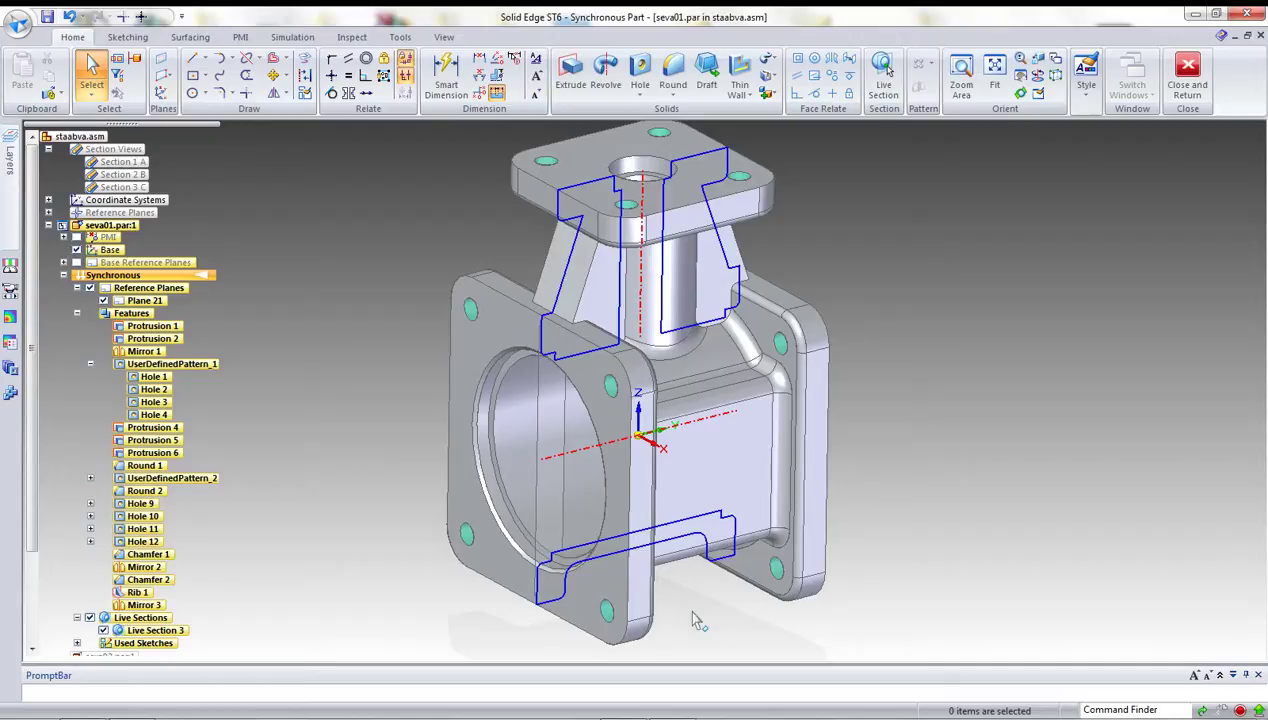
# Create another coincident plane on the front flange's side face and move it 10 mm inward to the bolt hole's centre.
pyautogui.click(160, 64)
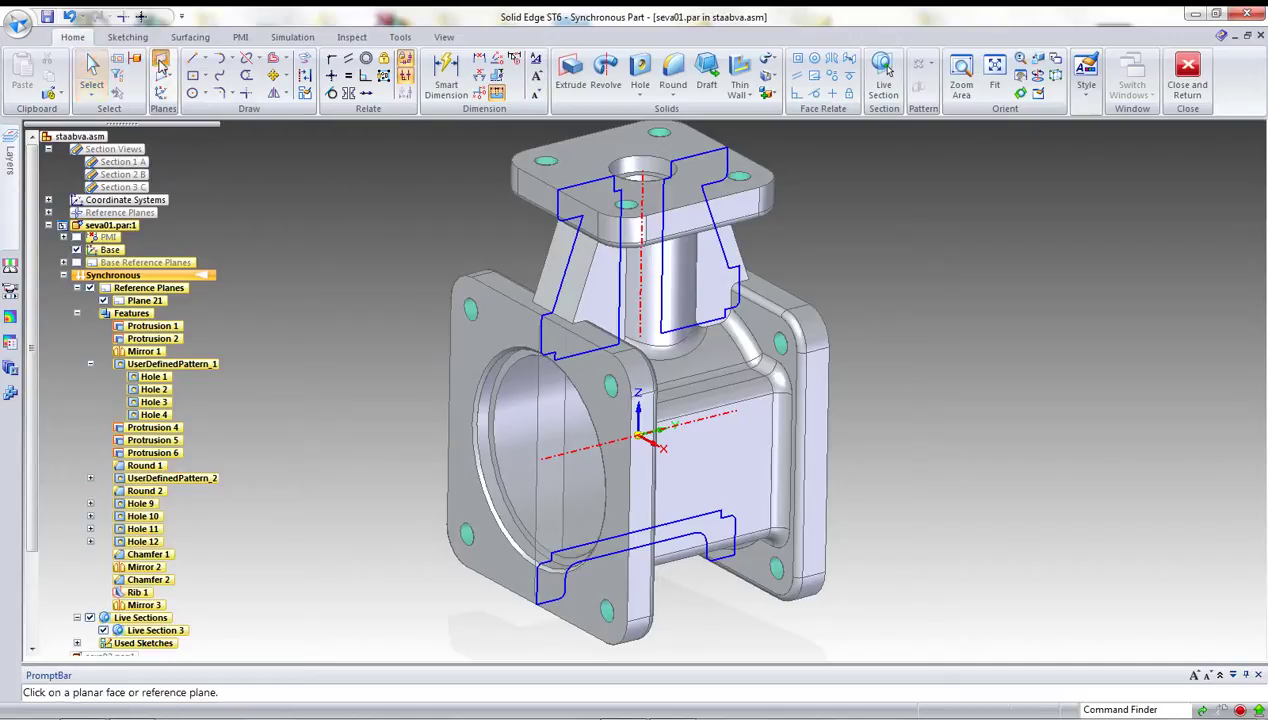
pyautogui.click(643, 460)
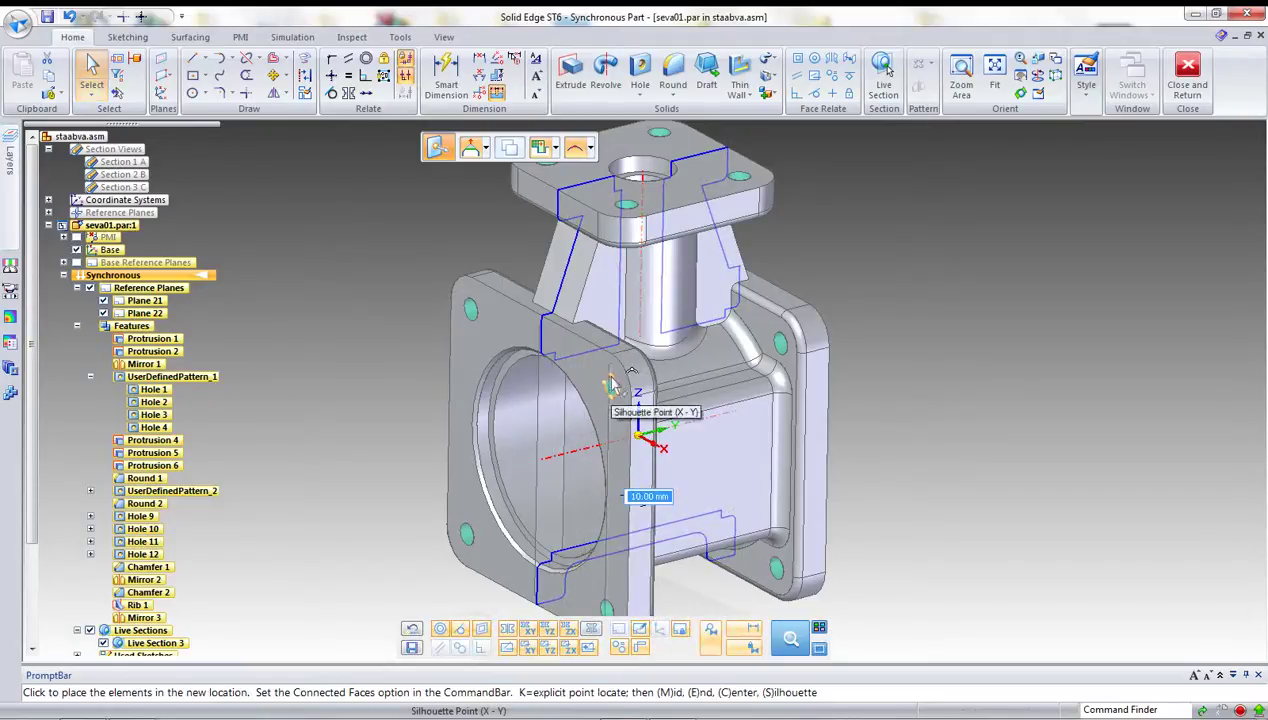
pyautogui.click(613, 383)
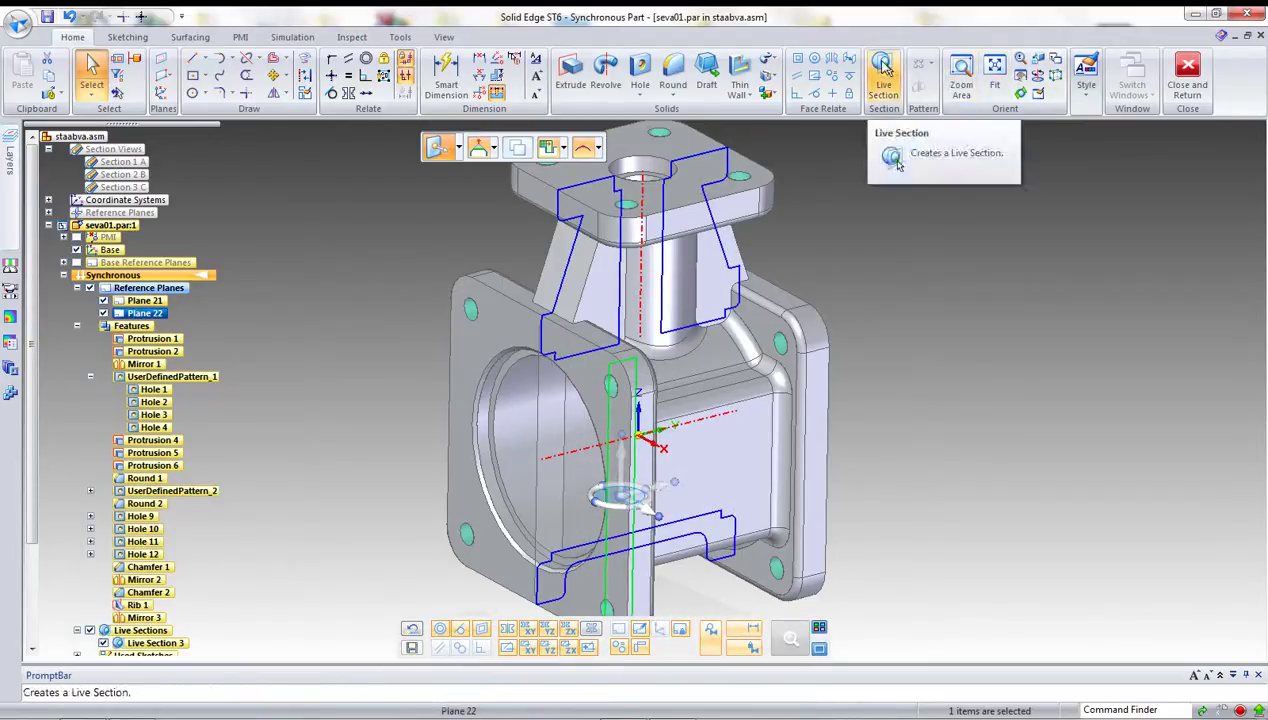
# Create a second Live Section on the new plane through the flange bolt holes.
pyautogui.click(883, 72)
pyautogui.click(612, 510)
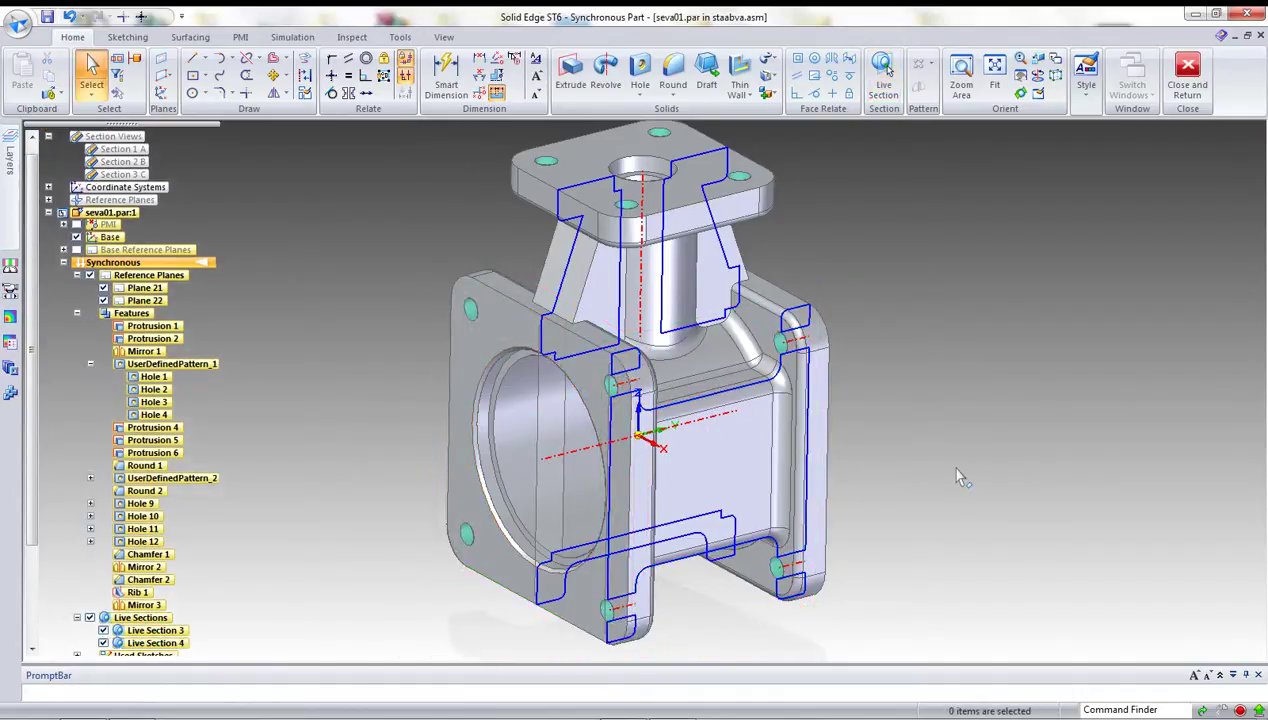
pyautogui.moveTo(946, 478)
pyautogui.mouseDown(button='middle')
pyautogui.moveTo(1002, 482)
pyautogui.moveTo(934, 470)
pyautogui.moveTo(943, 464)
pyautogui.mouseUp(button='middle')
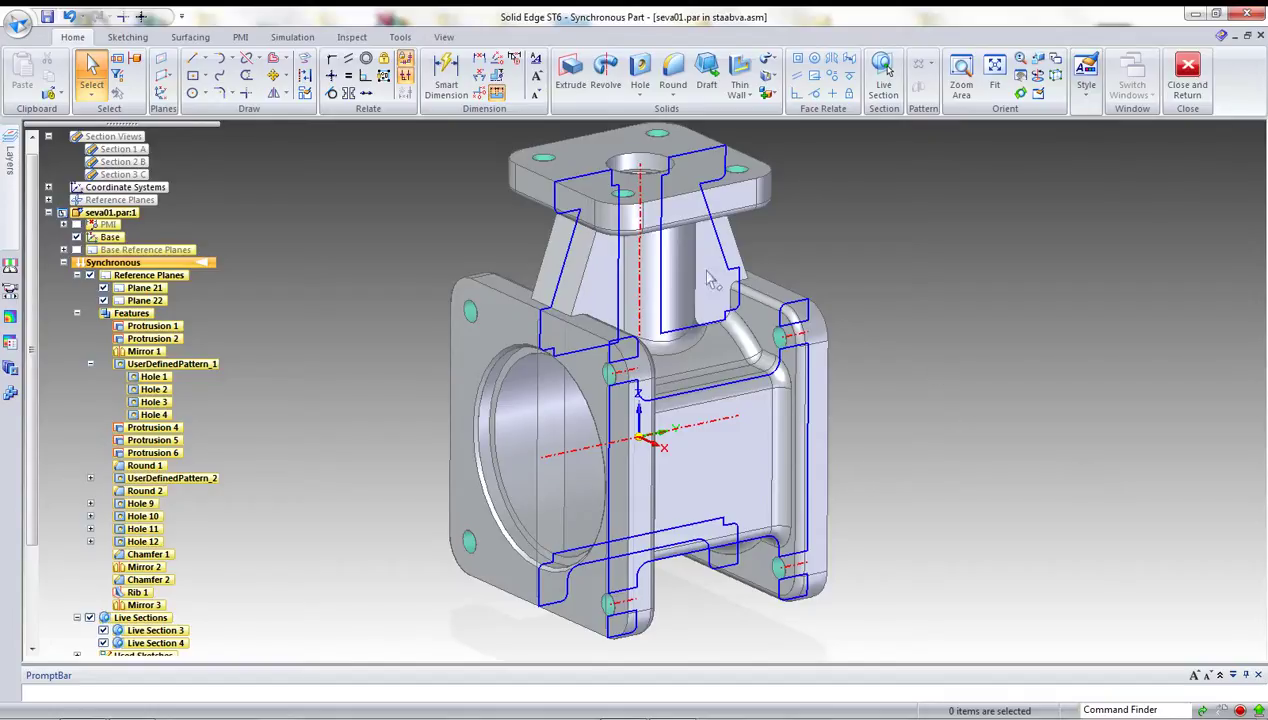
# Move the sloped face of the rib under the top flange slightly inward along its normal.
pyautogui.click(563, 258)
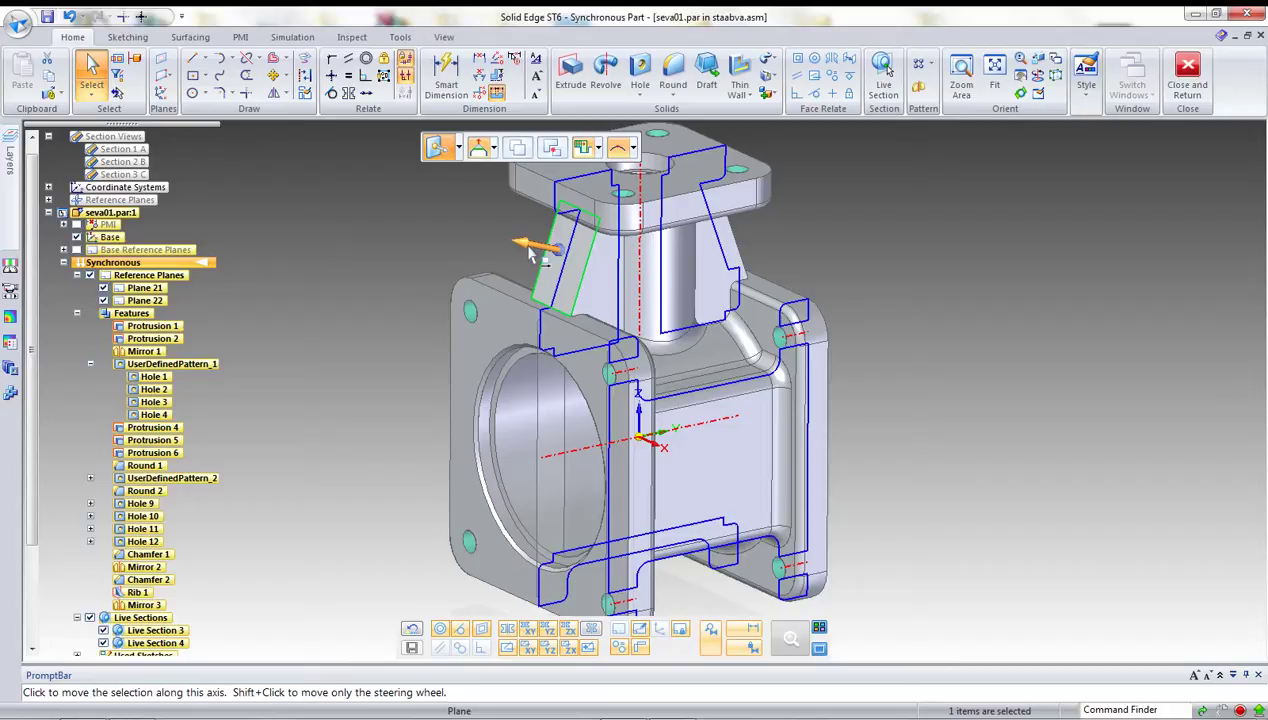
pyautogui.click(528, 250)
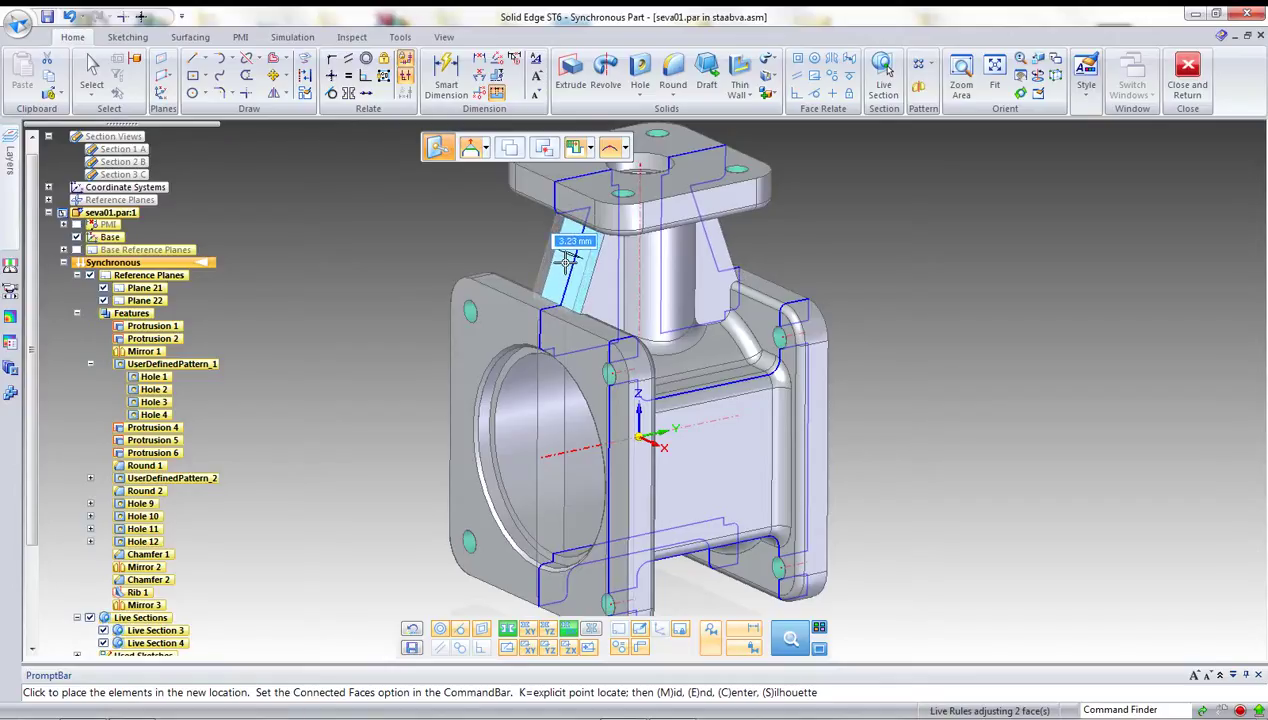
pyautogui.click(562, 268)
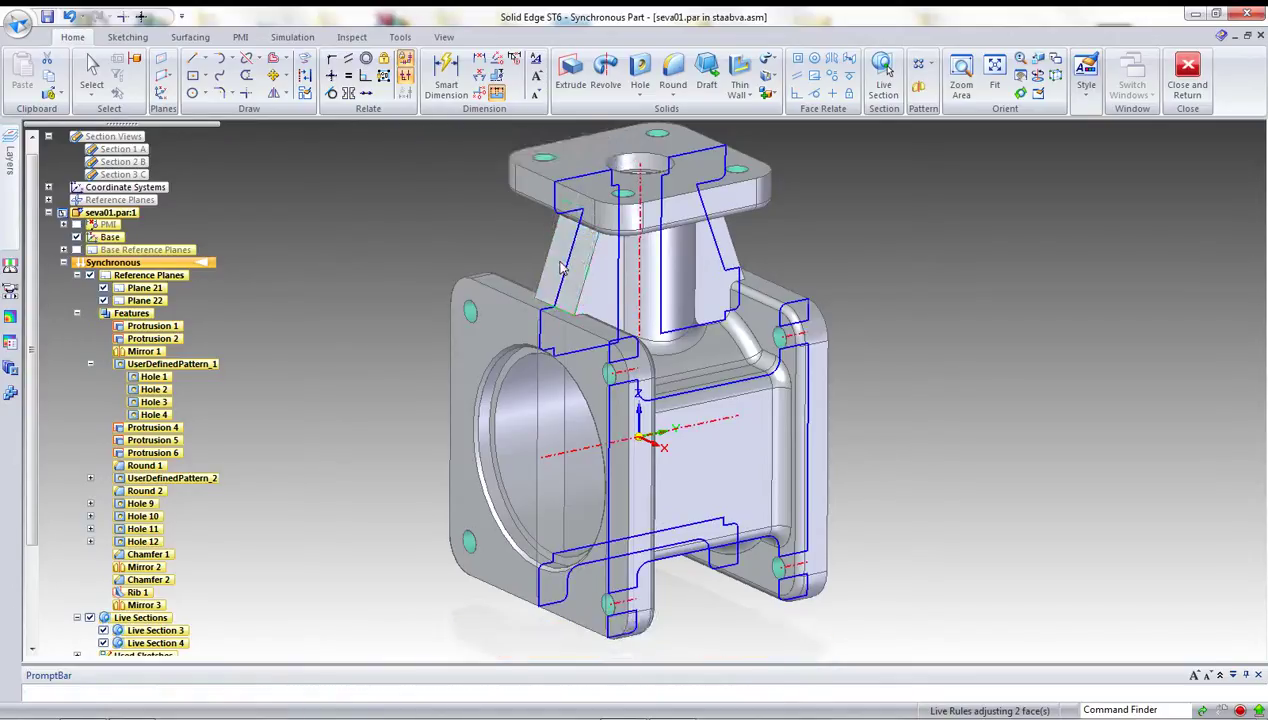
# Try to raise the top flange's upper face through its Live Section edge.
pyautogui.click(562, 268)
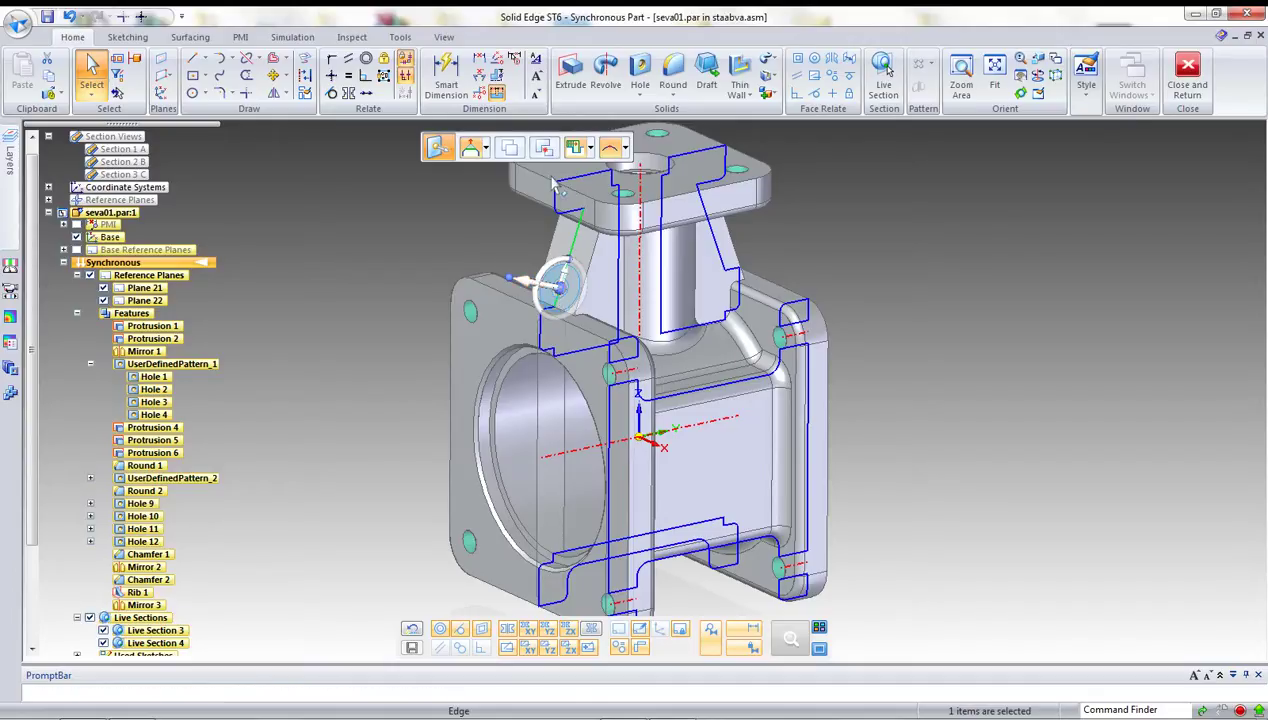
pyautogui.click(556, 286)
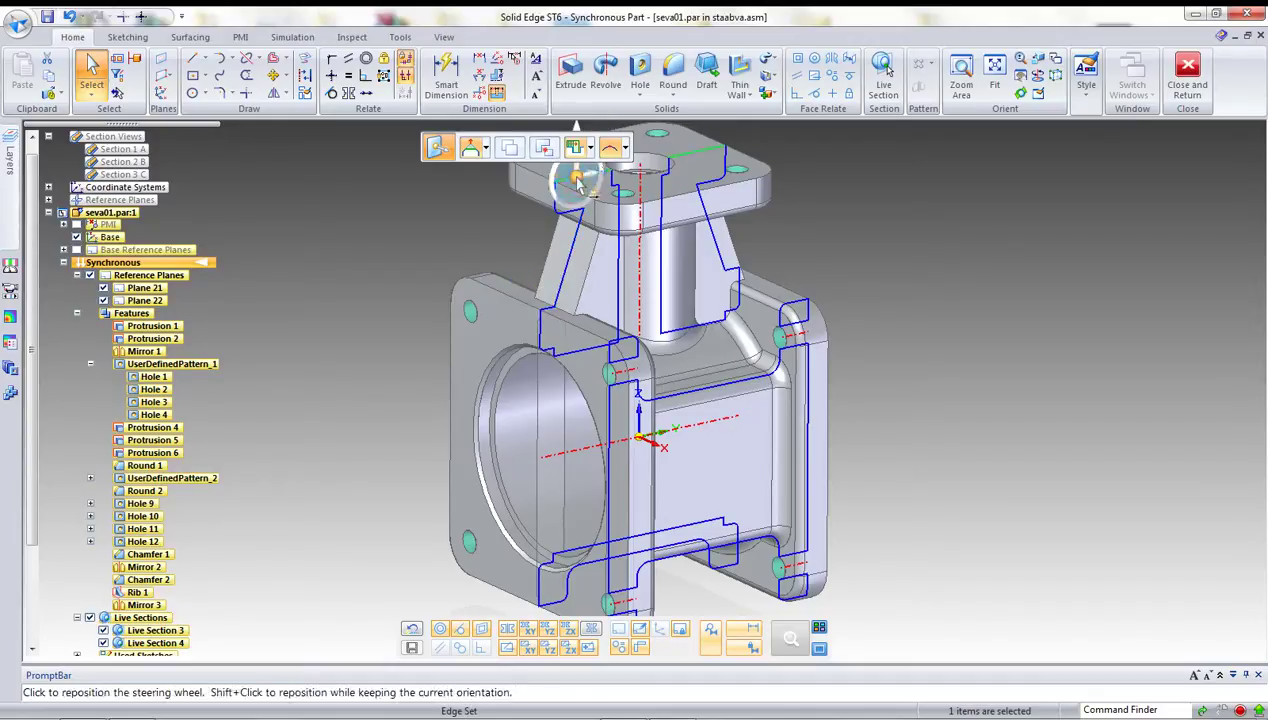
pyautogui.click(576, 178)
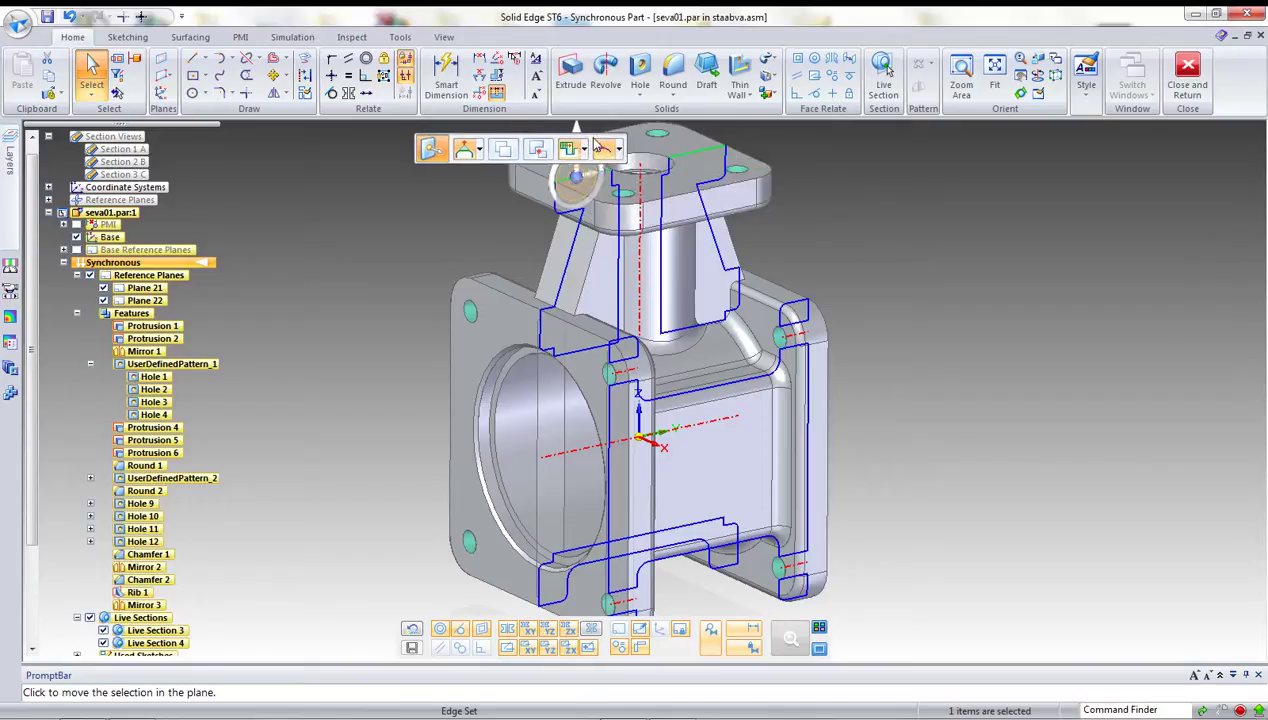
pyautogui.moveTo(575, 176); pyautogui.dragTo(690, 358)
pyautogui.moveTo(690, 358); pyautogui.dragTo(600, 272, button='middle')
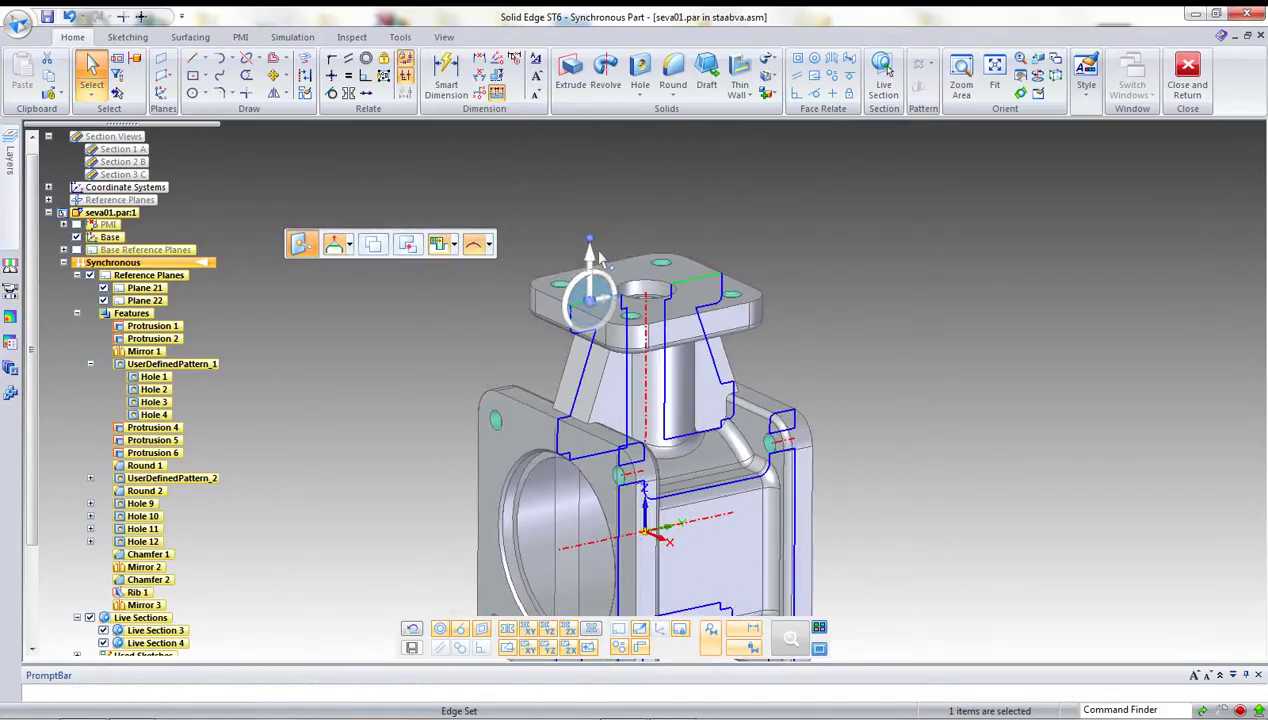
pyautogui.click(596, 266)
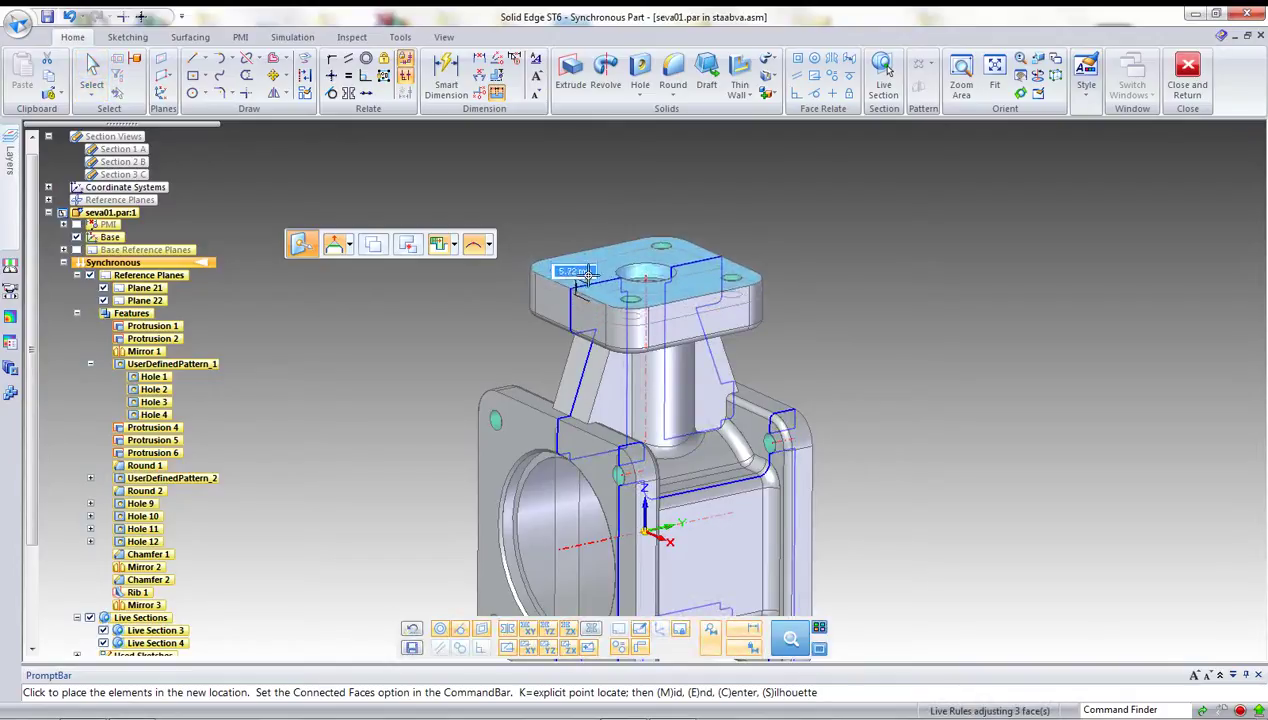
pyautogui.press('Escape')
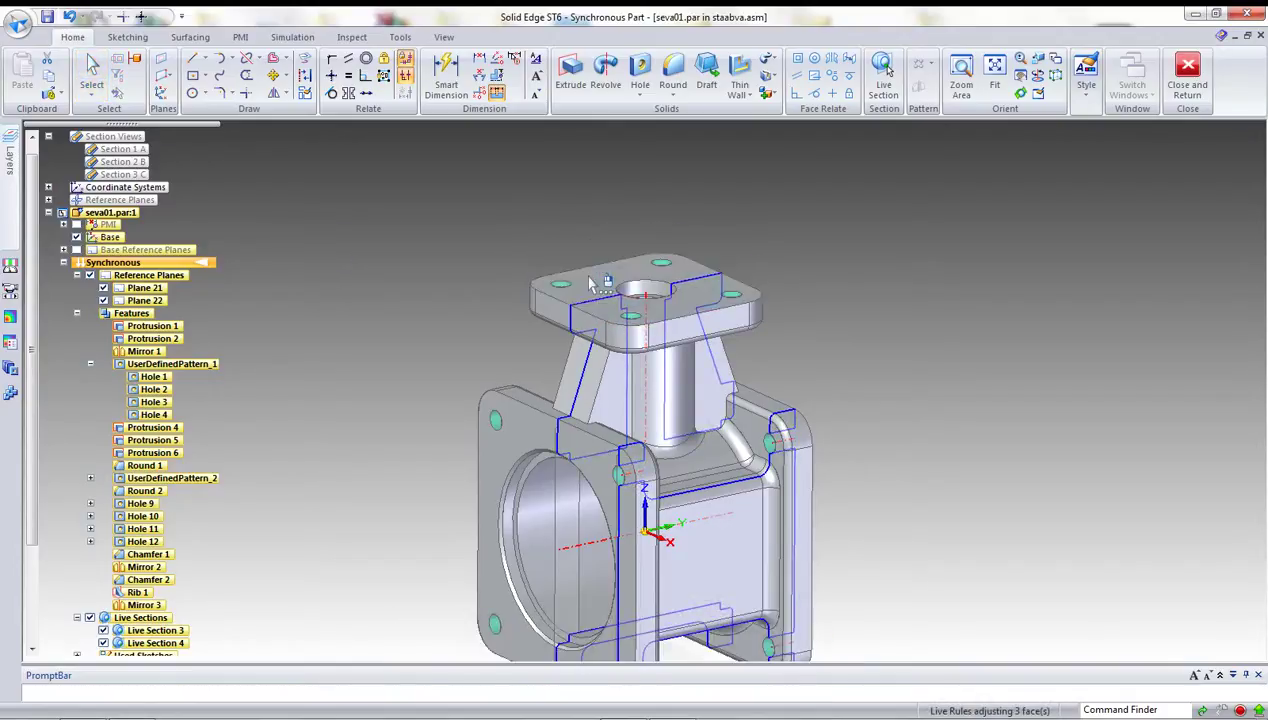
pyautogui.click(590, 295)
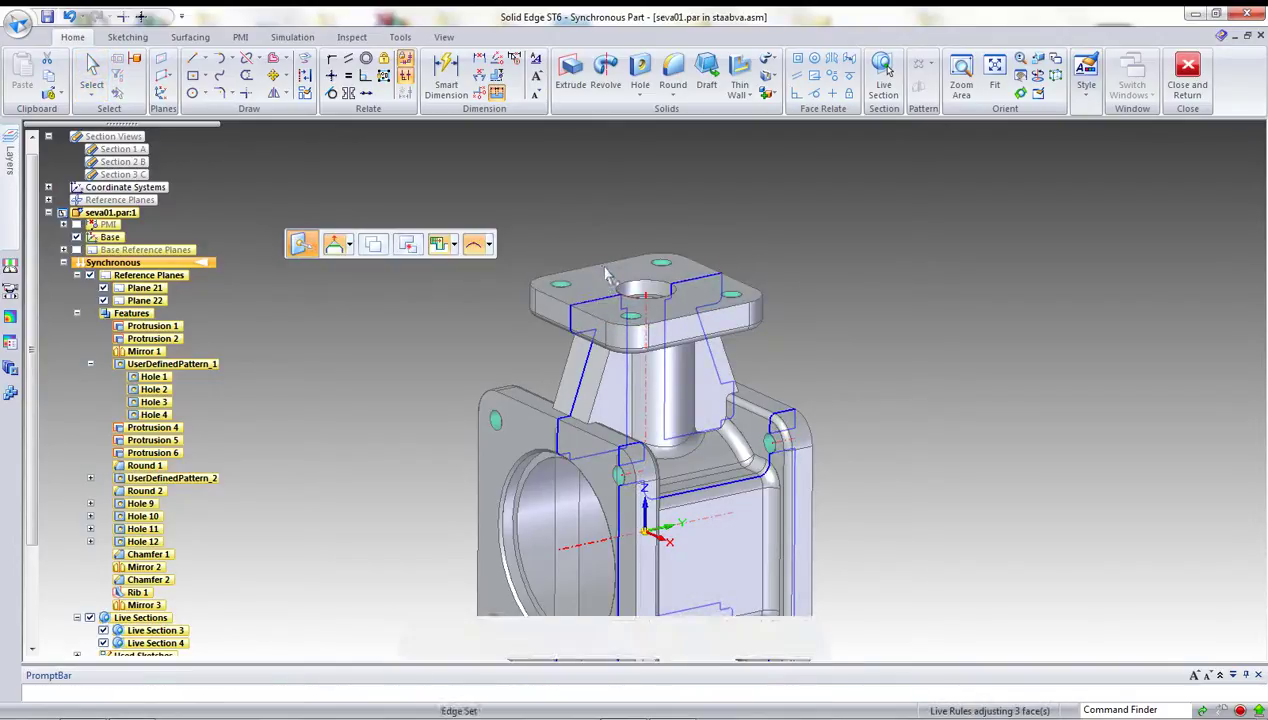
pyautogui.click(812, 360)
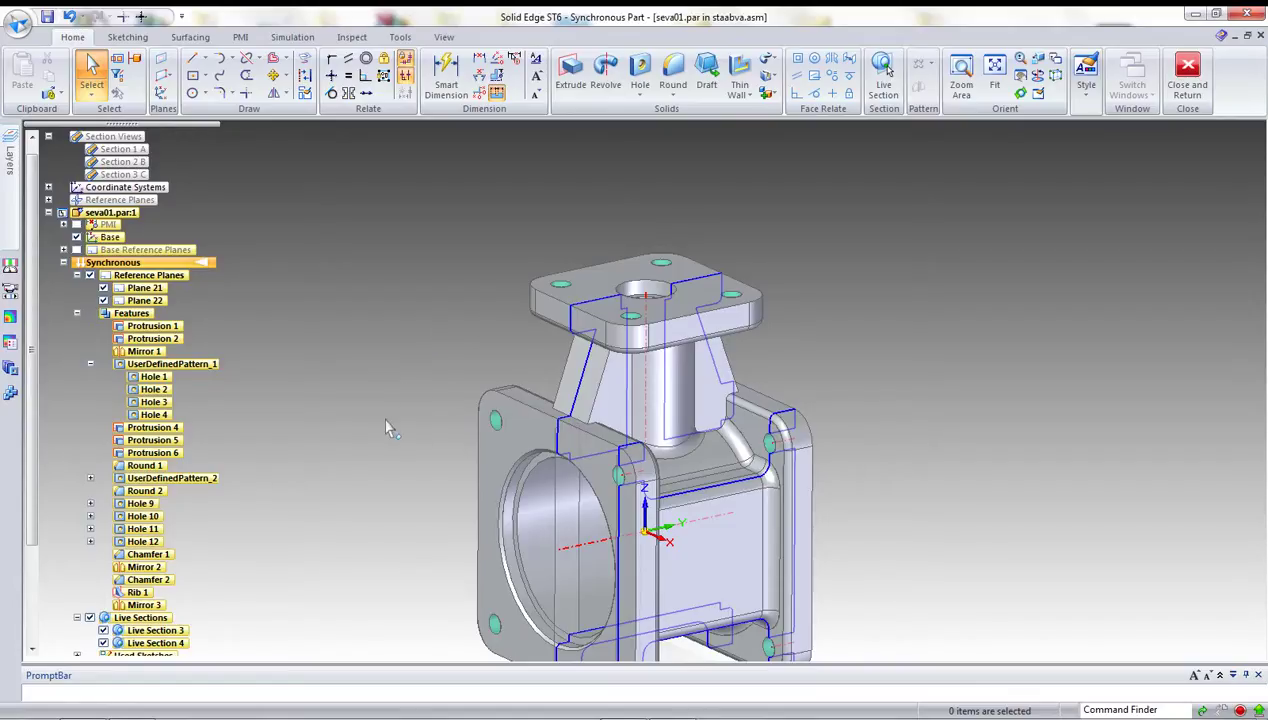
# Shift Live Section 3 through the valve body along the axis normal to its plane.
pyautogui.click(175, 635)
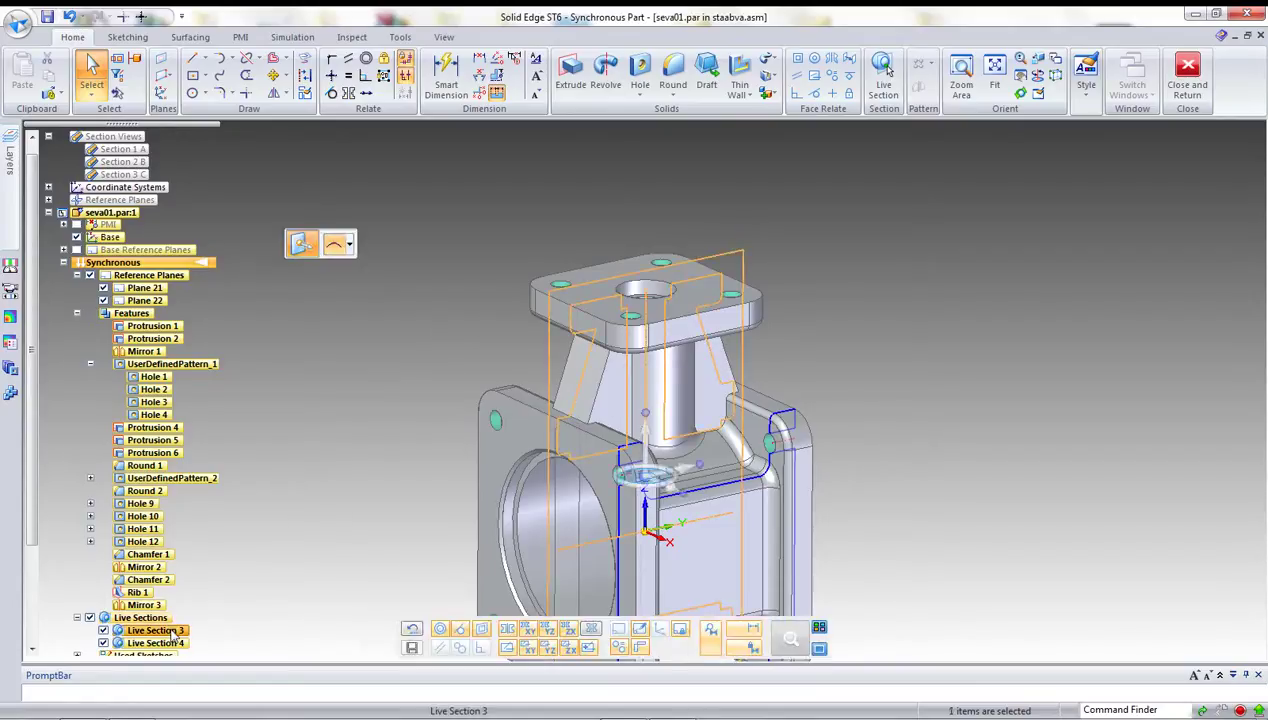
pyautogui.click(668, 487)
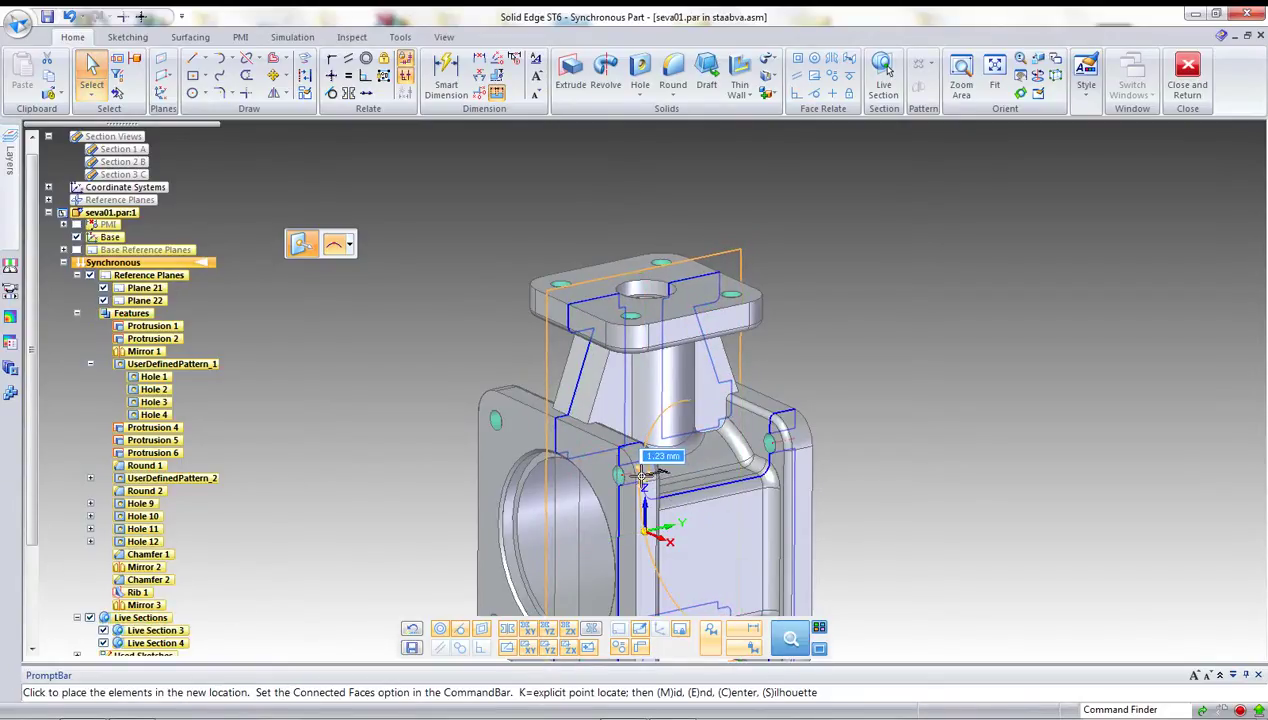